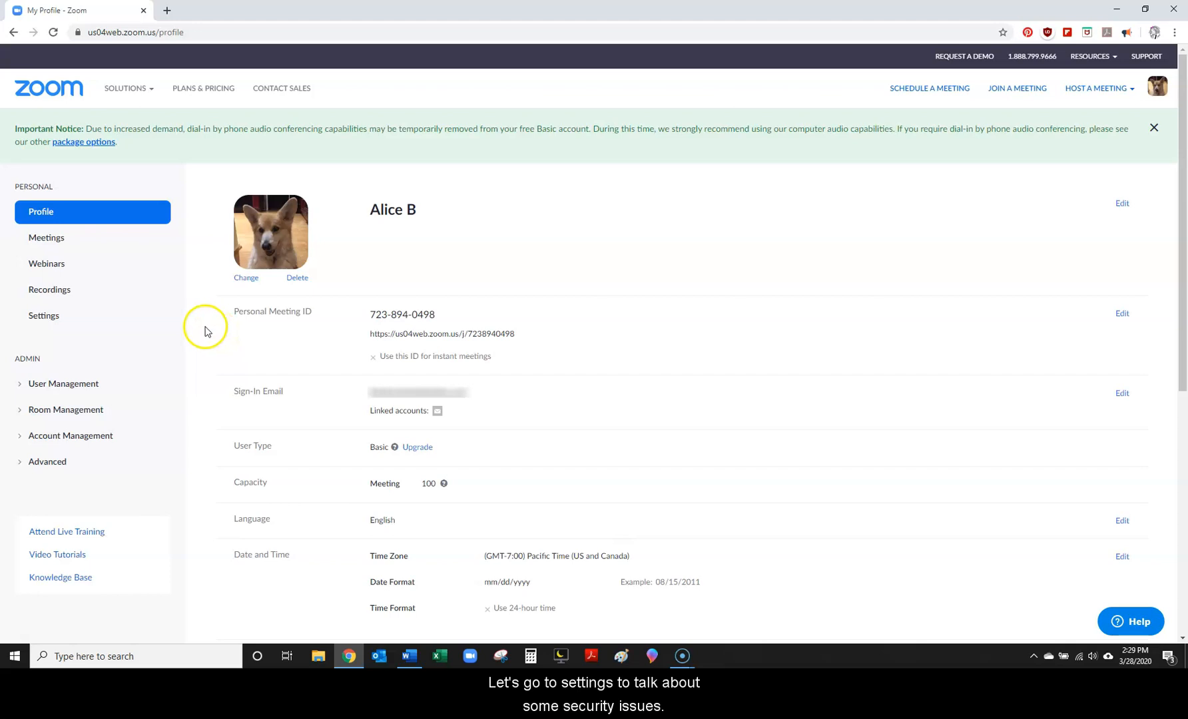
Open the account settings and review the options for scheduling meetings, meeting passwords and muting participants upon entry
{"action": "left_click", "coordinate": [56, 317]}
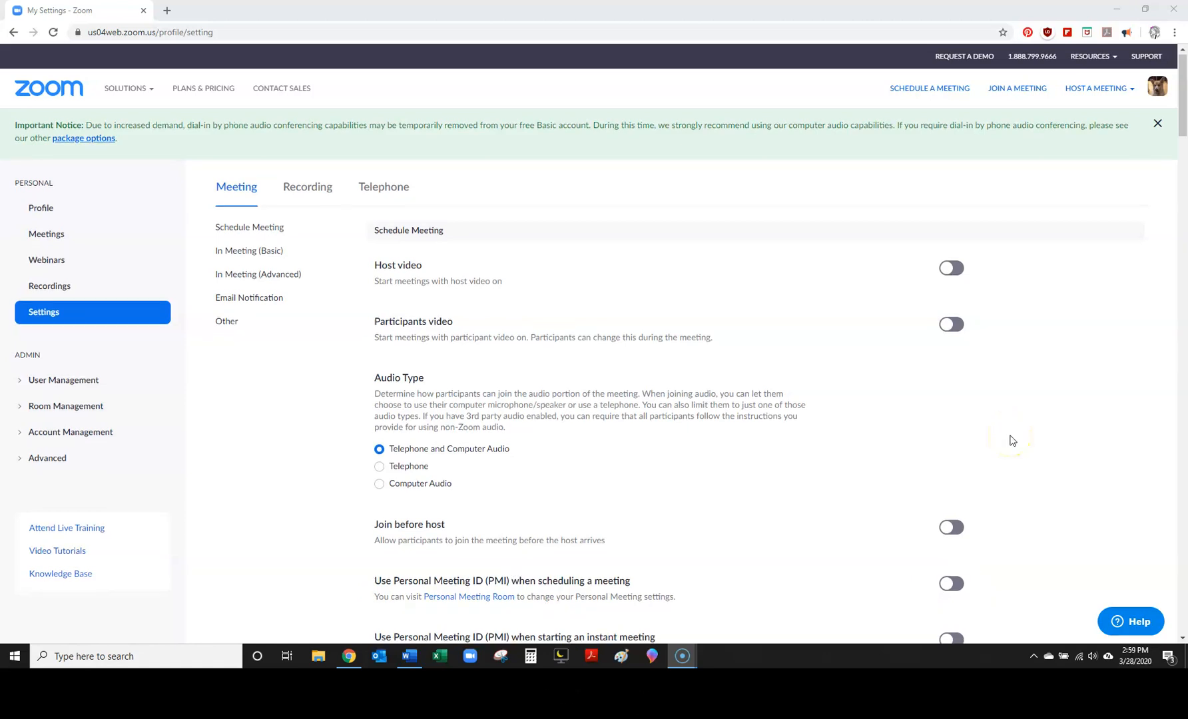
{"action": "scroll", "coordinate": [1011, 440], "scroll_direction": "down", "scroll_amount": 4}
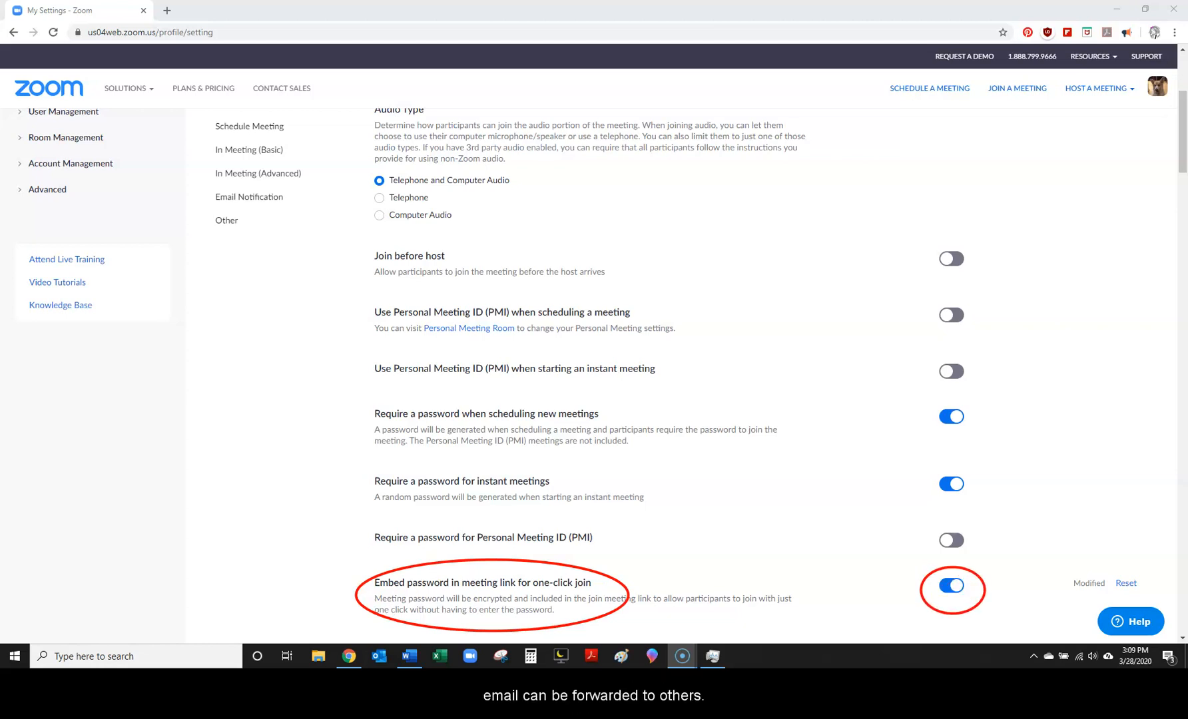
{"action": "scroll", "coordinate": [862, 464], "scroll_direction": "down", "scroll_amount": 5}
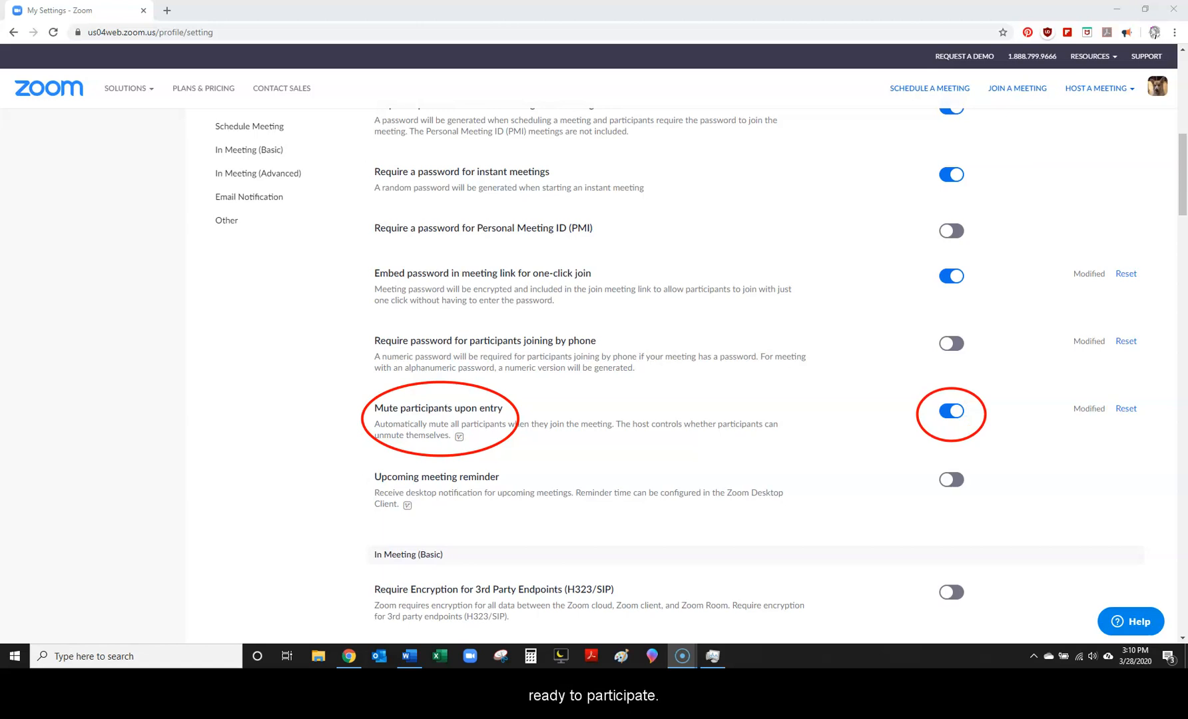
{"action": "scroll", "coordinate": [822, 406], "scroll_direction": "down", "scroll_amount": 6}
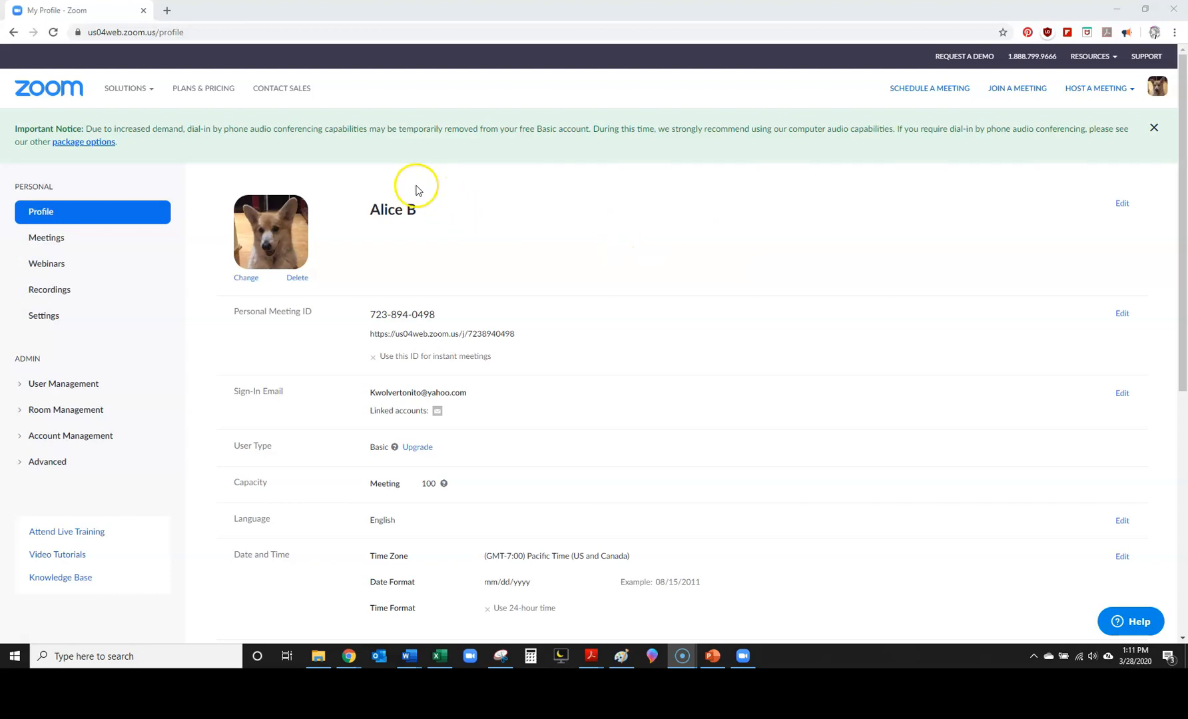
Schedule a new meeting with the default topic "My Meeting" and default options, and save it
{"action": "left_click", "coordinate": [62, 242]}
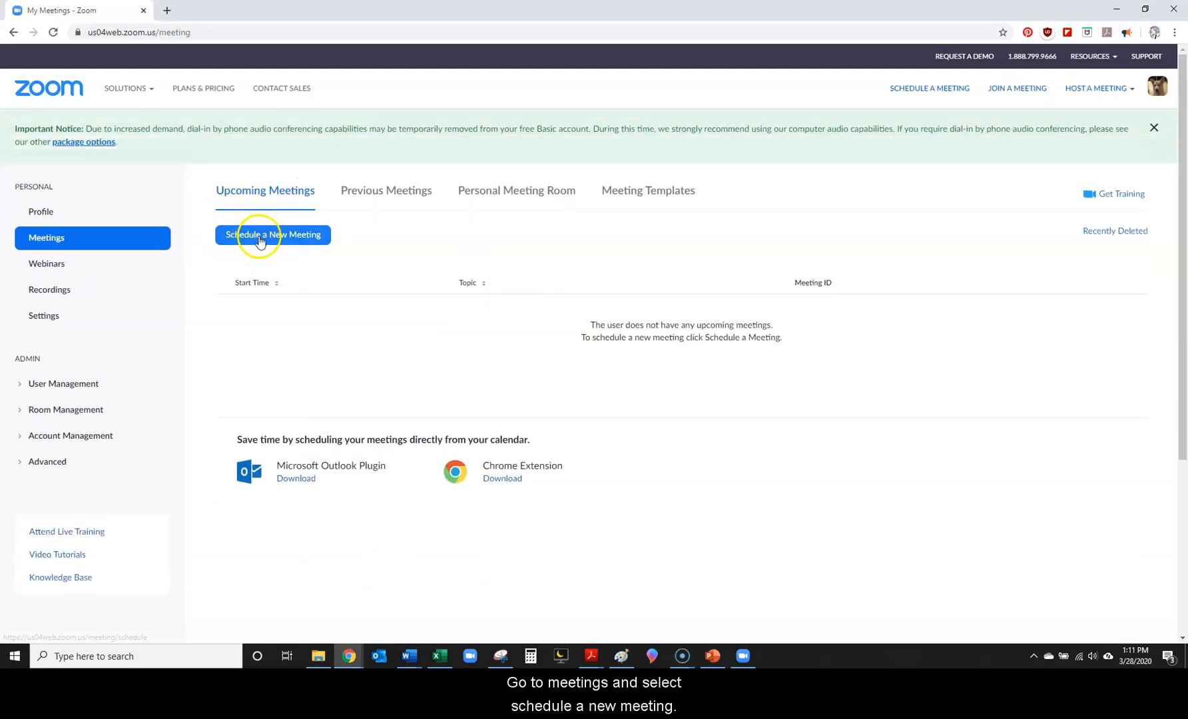
{"action": "left_click", "coordinate": [260, 240]}
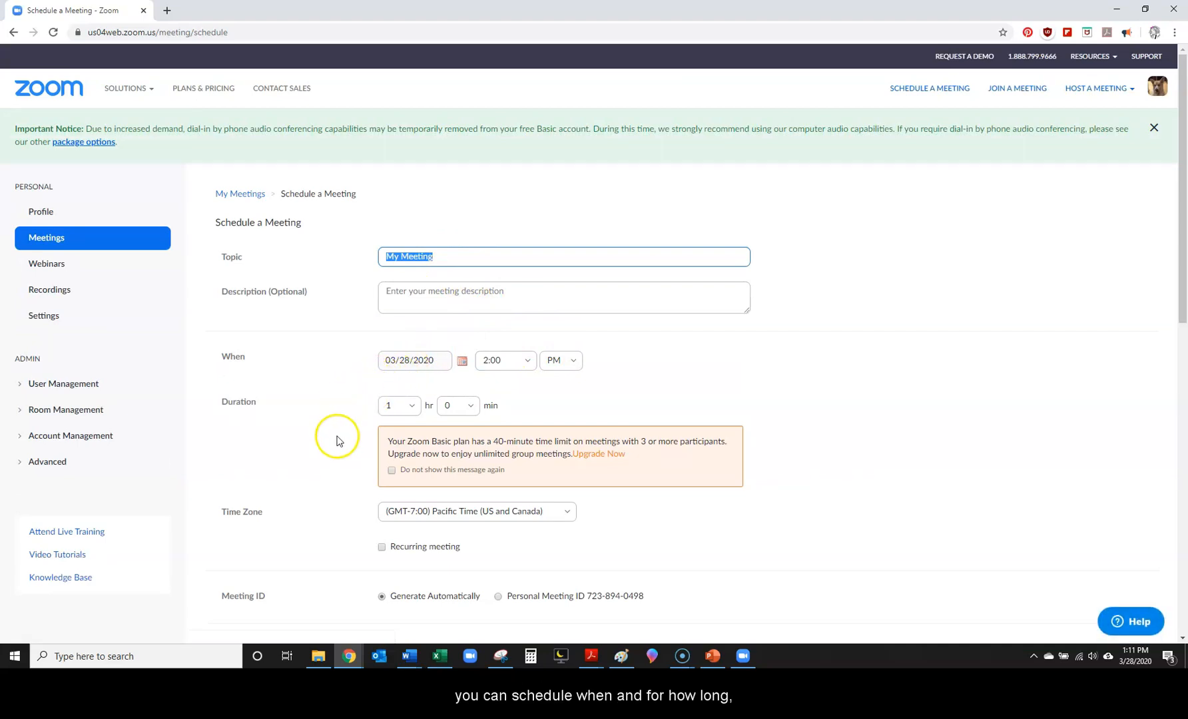
{"action": "scroll", "coordinate": [717, 413], "scroll_direction": "down", "scroll_amount": 5}
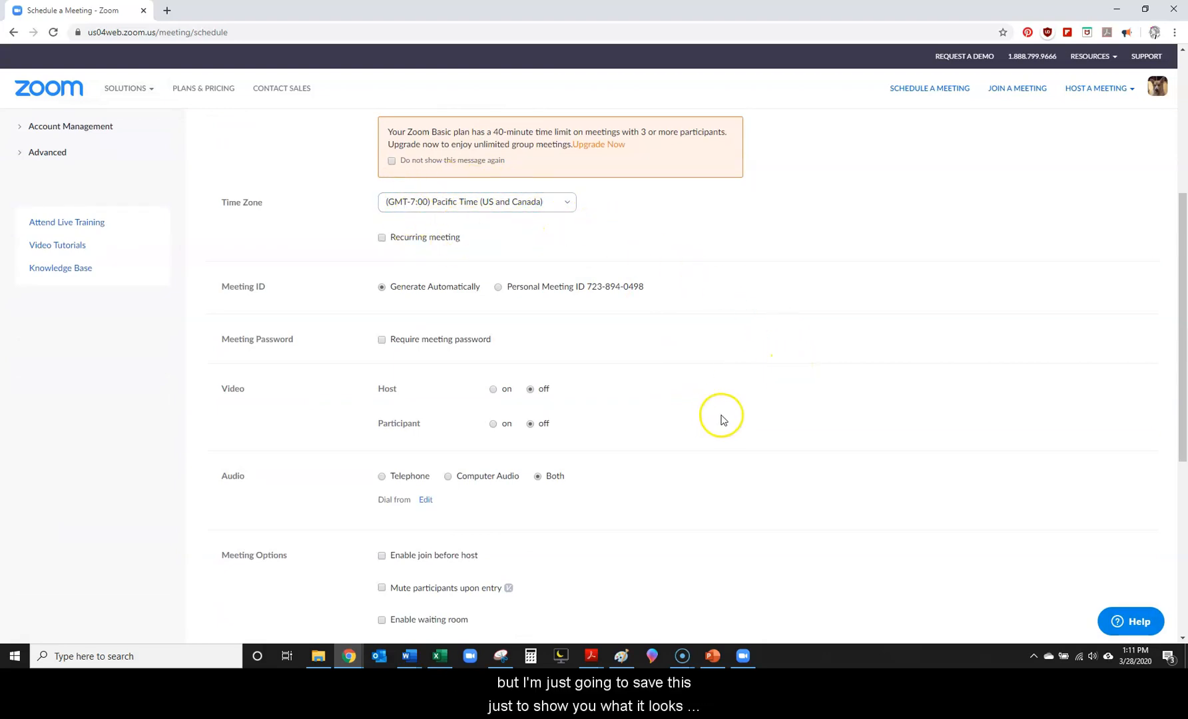
{"action": "scroll", "coordinate": [601, 380], "scroll_direction": "down", "scroll_amount": 3}
{"action": "scroll", "coordinate": [605, 385], "scroll_direction": "down", "scroll_amount": 1}
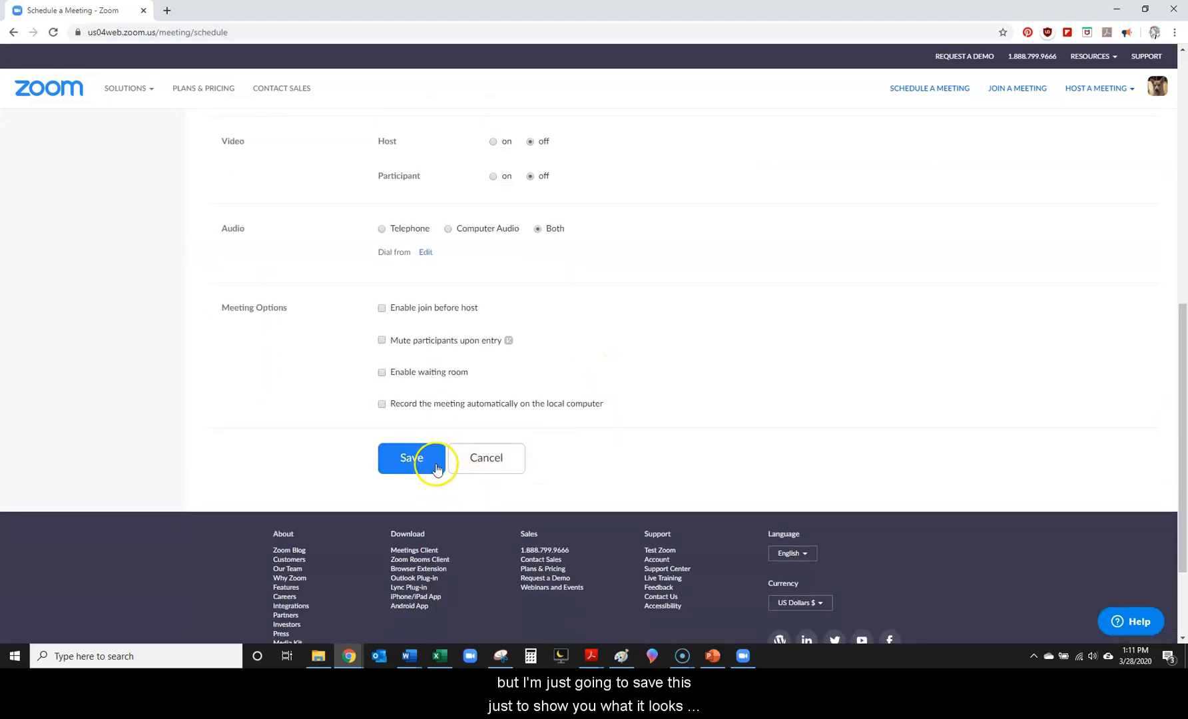
{"action": "left_click", "coordinate": [417, 453]}
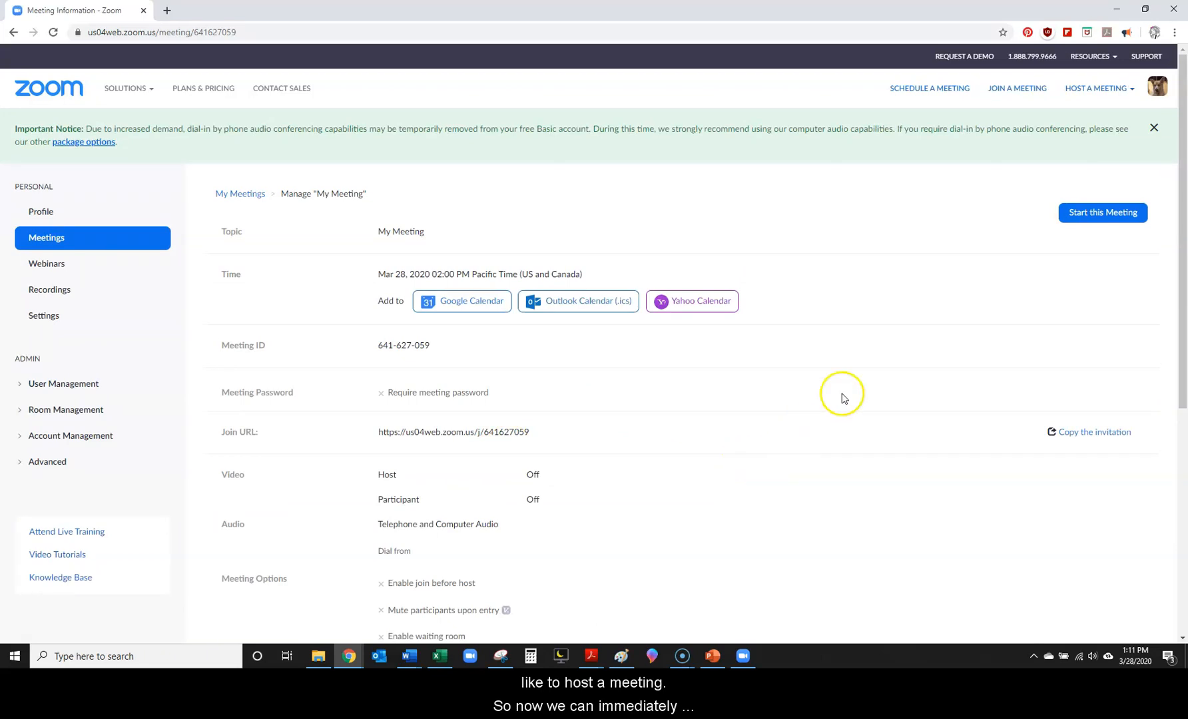
Start the saved meeting, allow the browser to open it in the Zoom desktop app, and slightly reposition the small video window
{"action": "left_click", "coordinate": [1091, 215]}
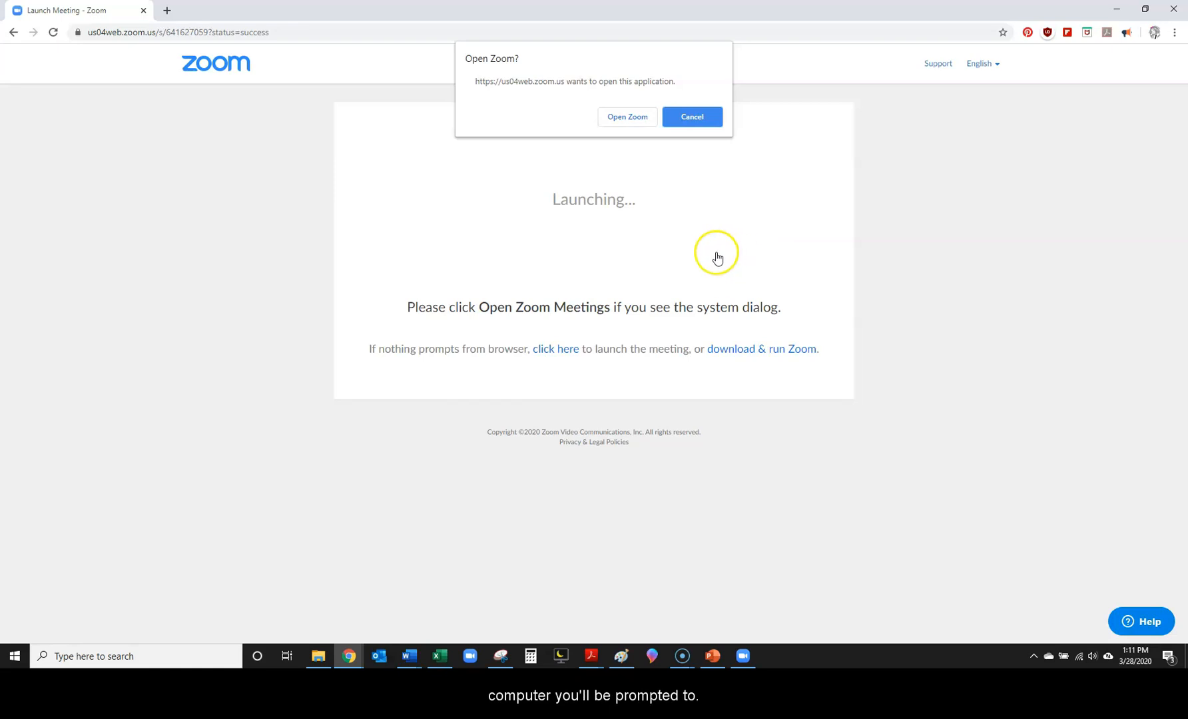
{"action": "left_click", "coordinate": [618, 118]}
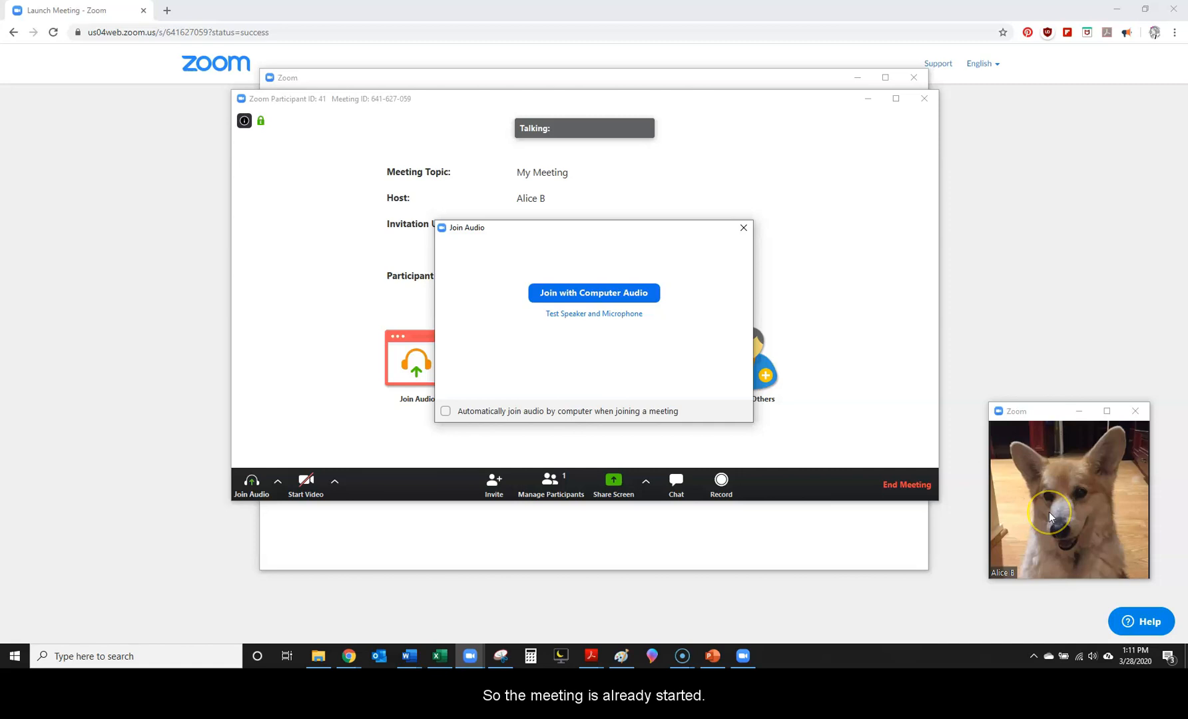
{"action": "mouse_move", "coordinate": [1042, 411]}
{"action": "left_mouse_down"}
{"action": "mouse_move", "coordinate": [1064, 378]}
{"action": "mouse_move", "coordinate": [1038, 417]}
{"action": "left_mouse_up"}
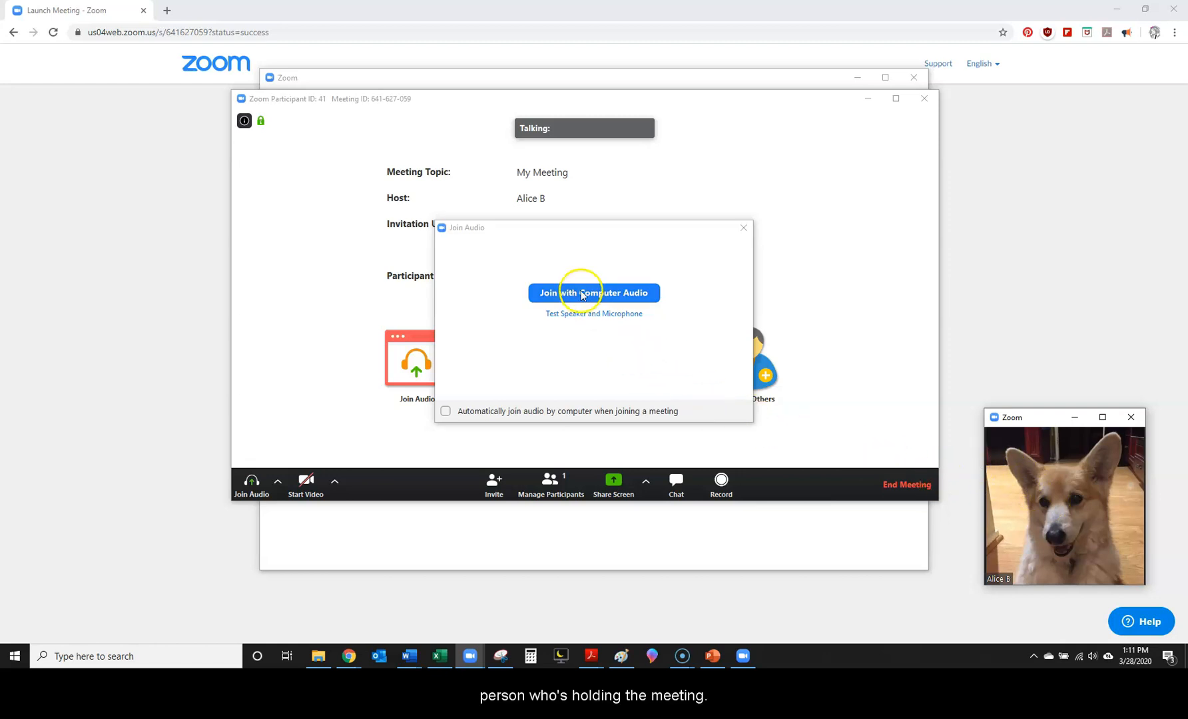
Test the speaker and microphone, answering yes to both the ringtone and the voice replay checks
{"action": "left_click", "coordinate": [580, 316]}
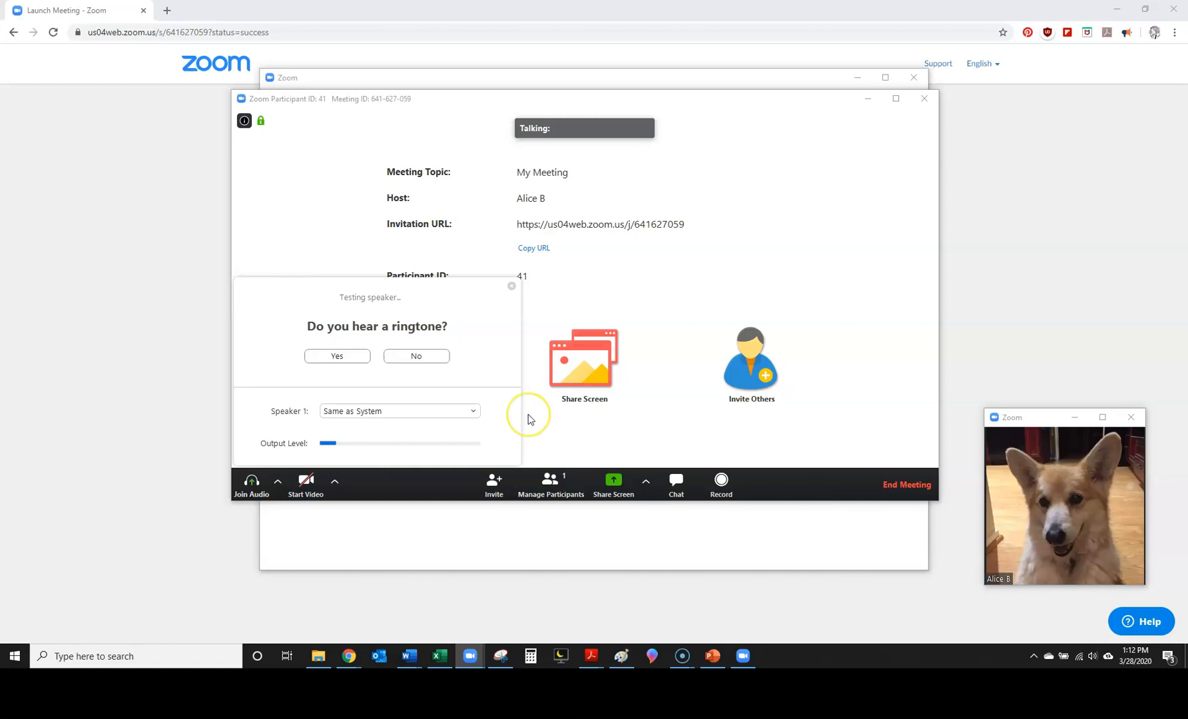
{"action": "left_click", "coordinate": [337, 356]}
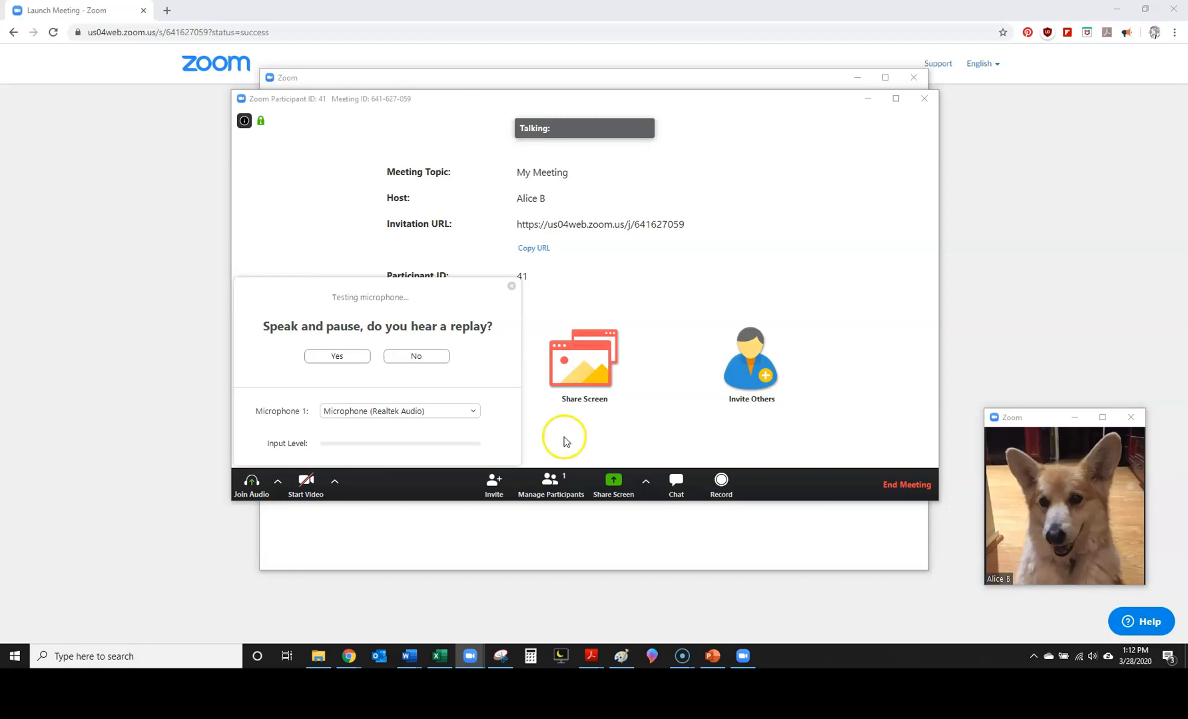
{"action": "left_click", "coordinate": [337, 356]}
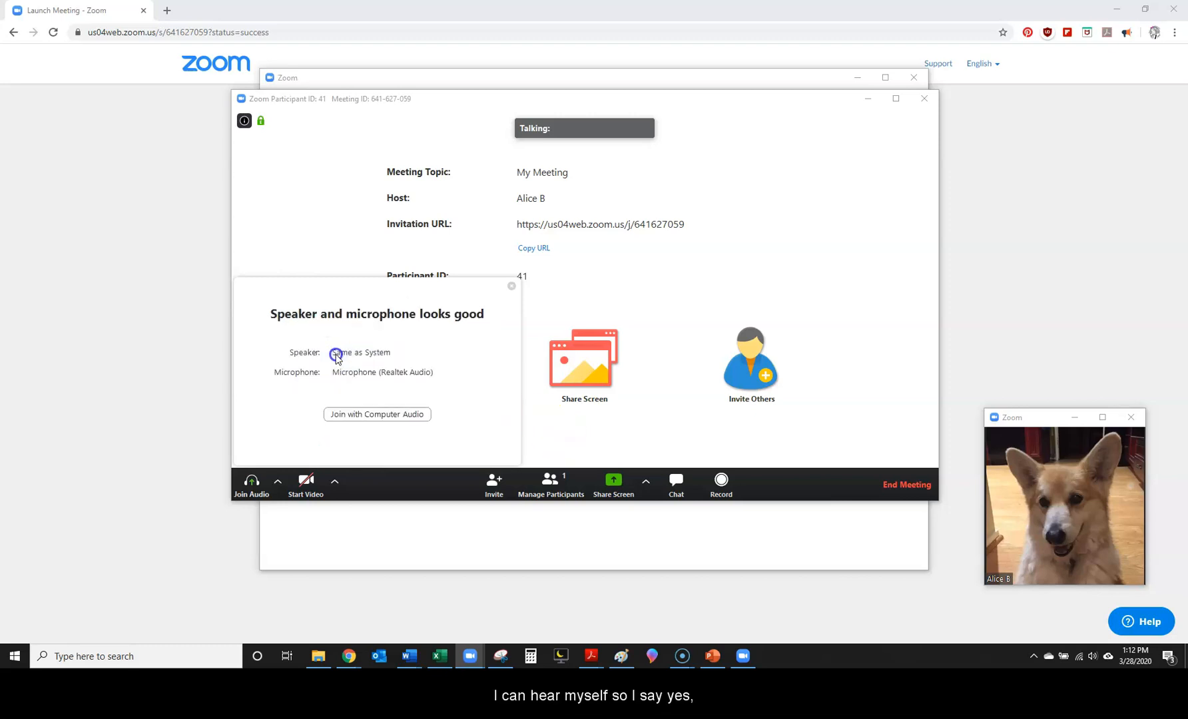
{"action": "left_click", "coordinate": [376, 420]}
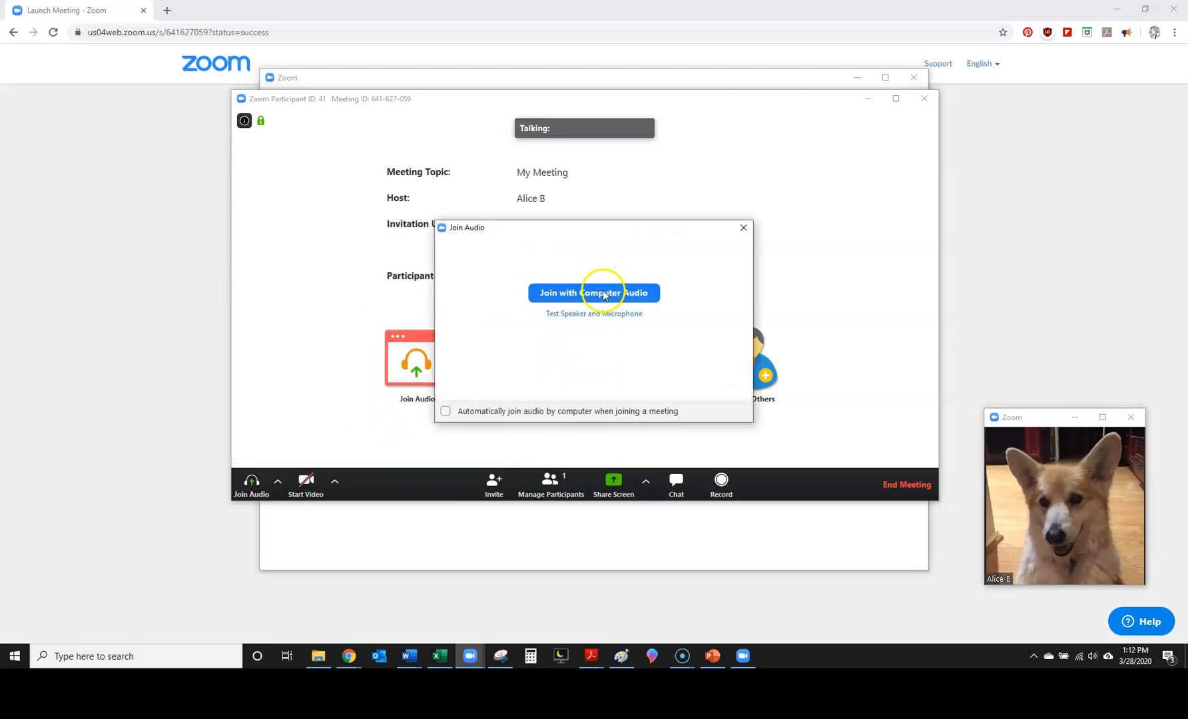
Join the meeting with computer audio, with the microphone unmuted and the video on
{"action": "left_click", "coordinate": [603, 292]}
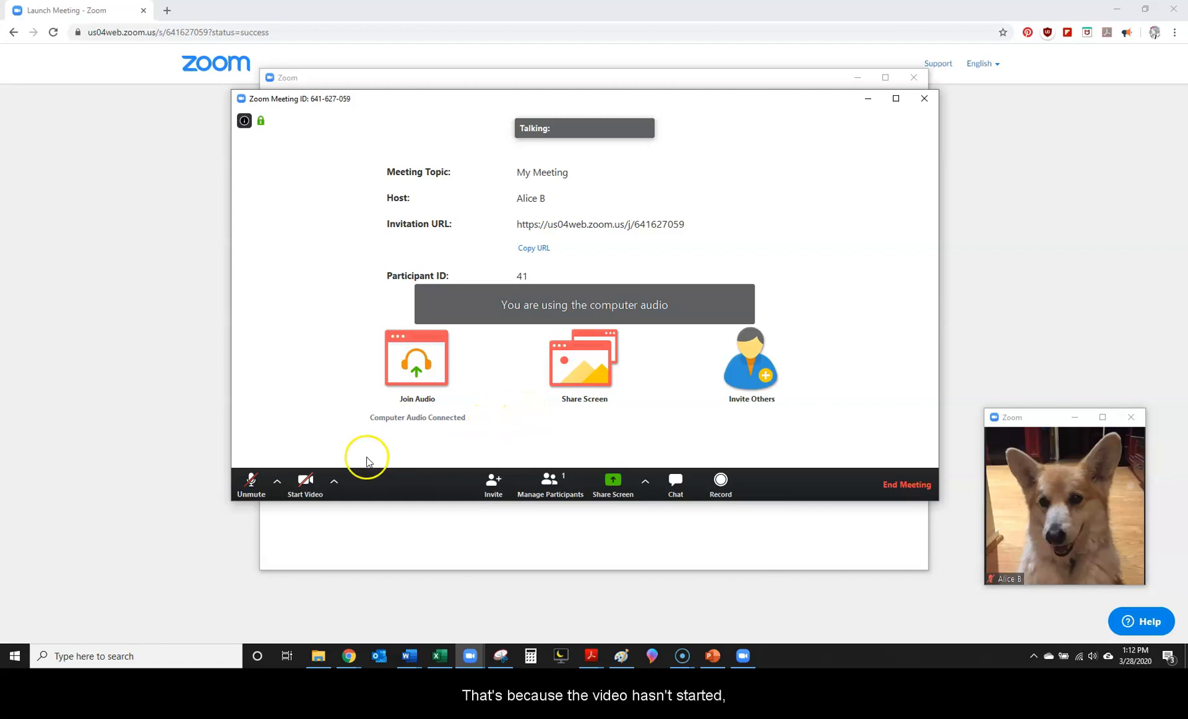
{"action": "left_click", "coordinate": [251, 485]}
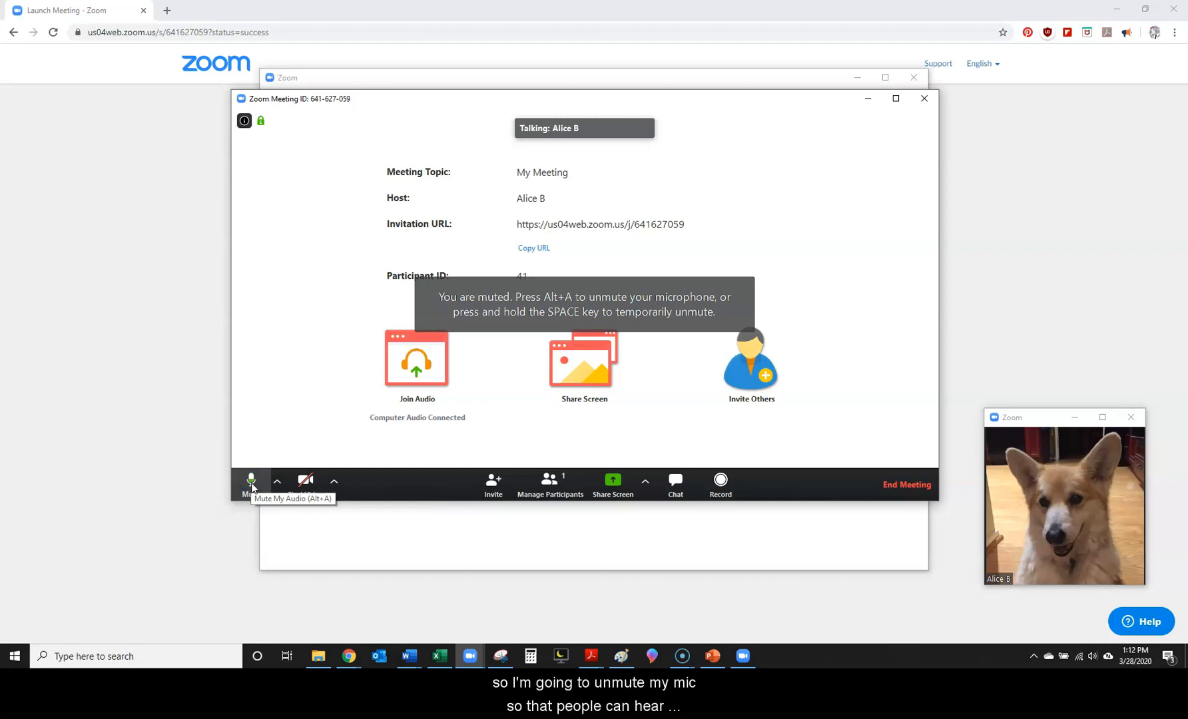
{"action": "left_click", "coordinate": [304, 487]}
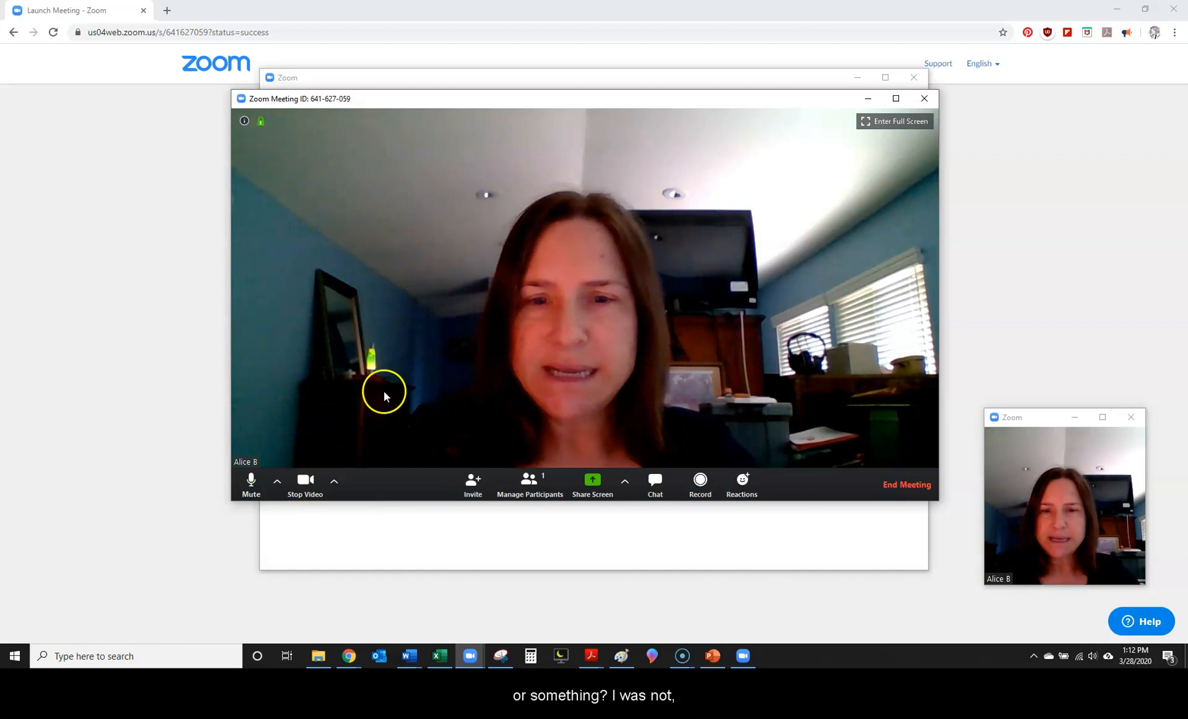
In the video settings, try the video without mirroring, restore Mirror my video, and enable Touch up my appearance
{"action": "left_click", "coordinate": [335, 484]}
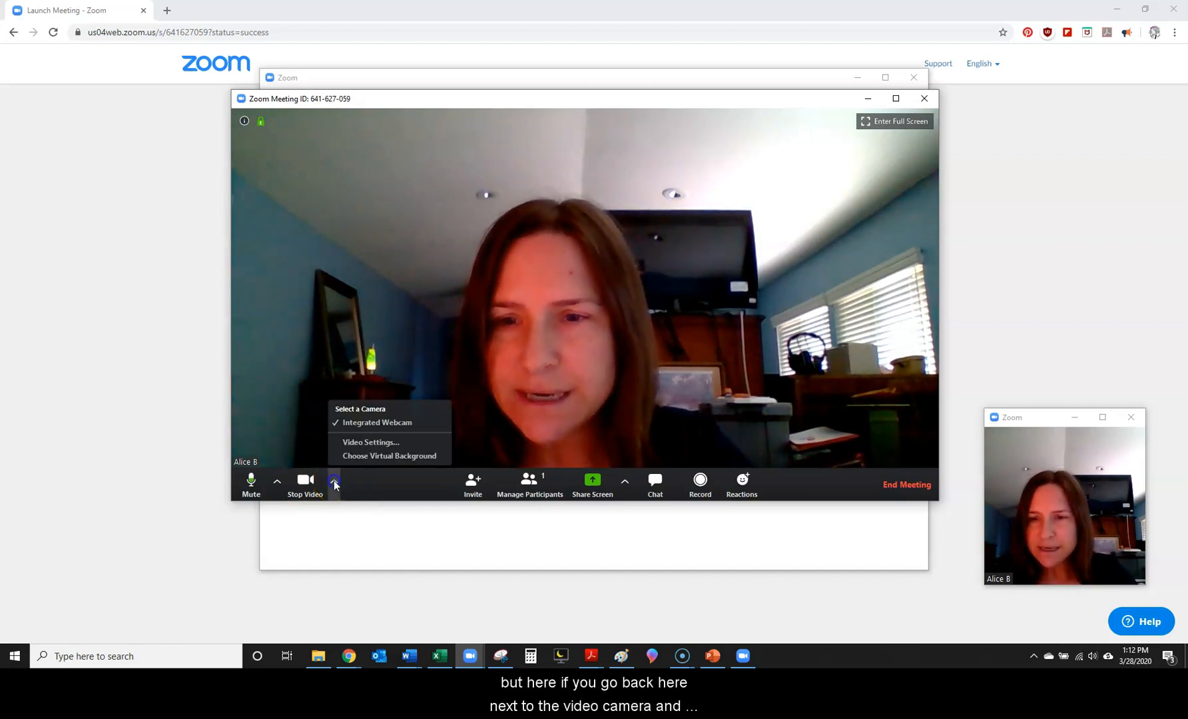
{"action": "left_click", "coordinate": [359, 448]}
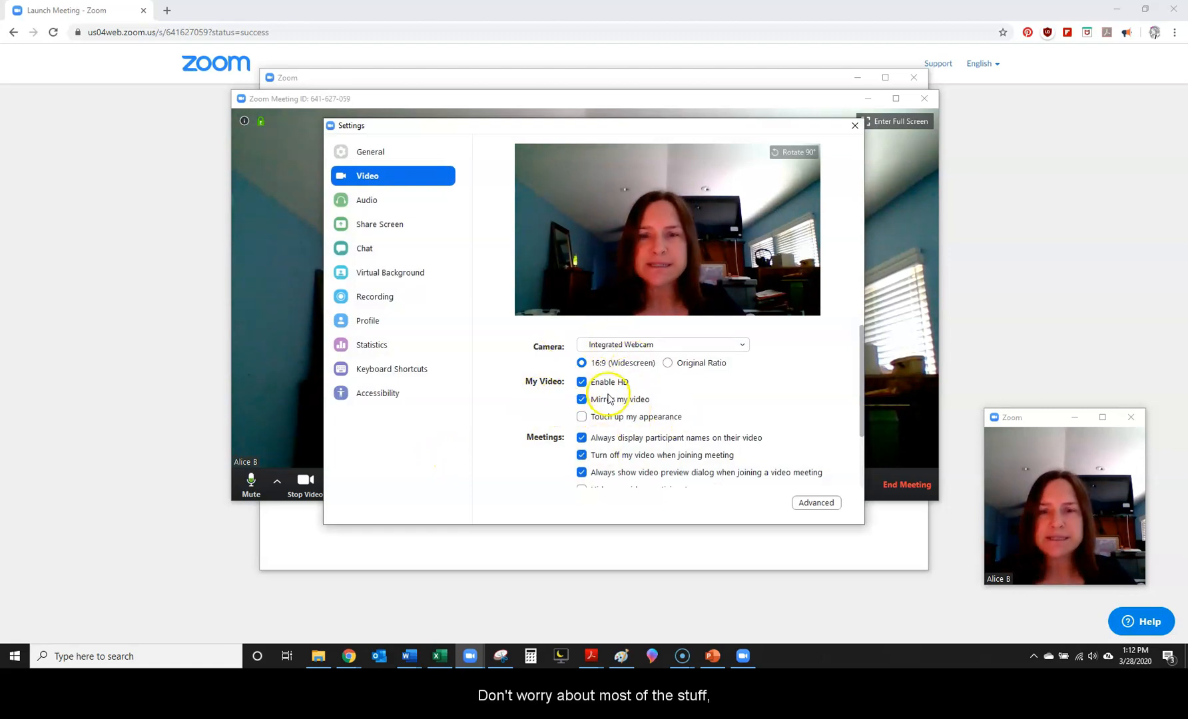
{"action": "left_click", "coordinate": [581, 401]}
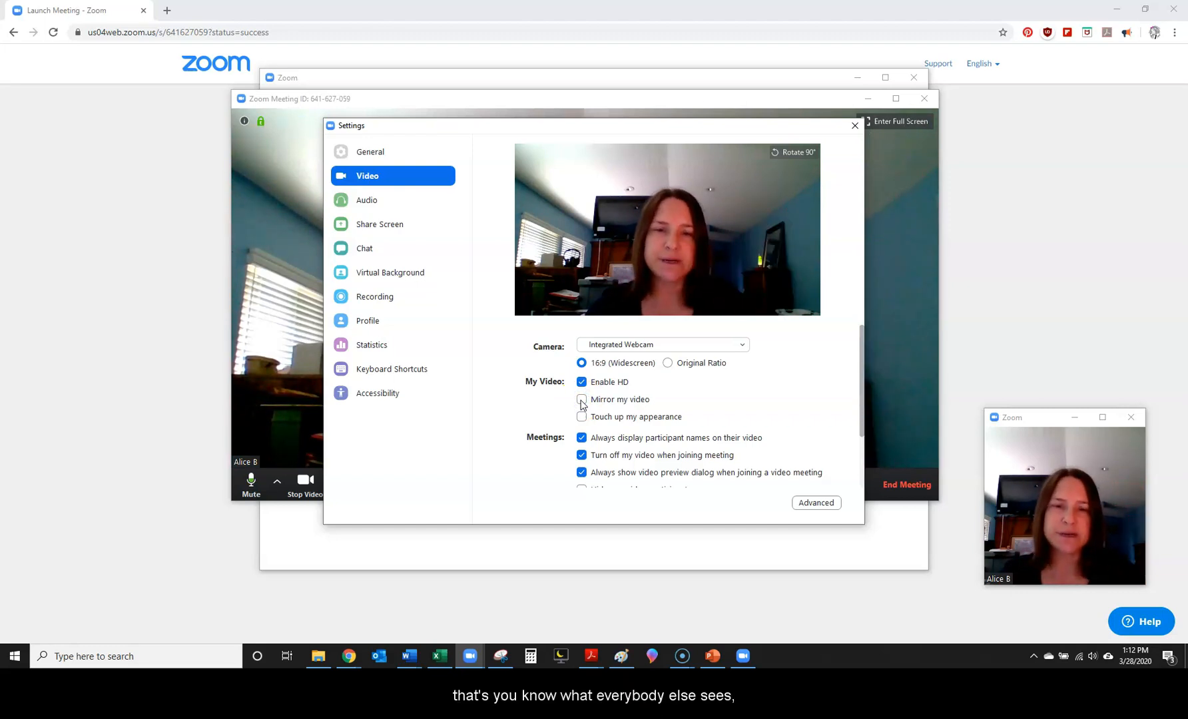
{"action": "left_click", "coordinate": [581, 400]}
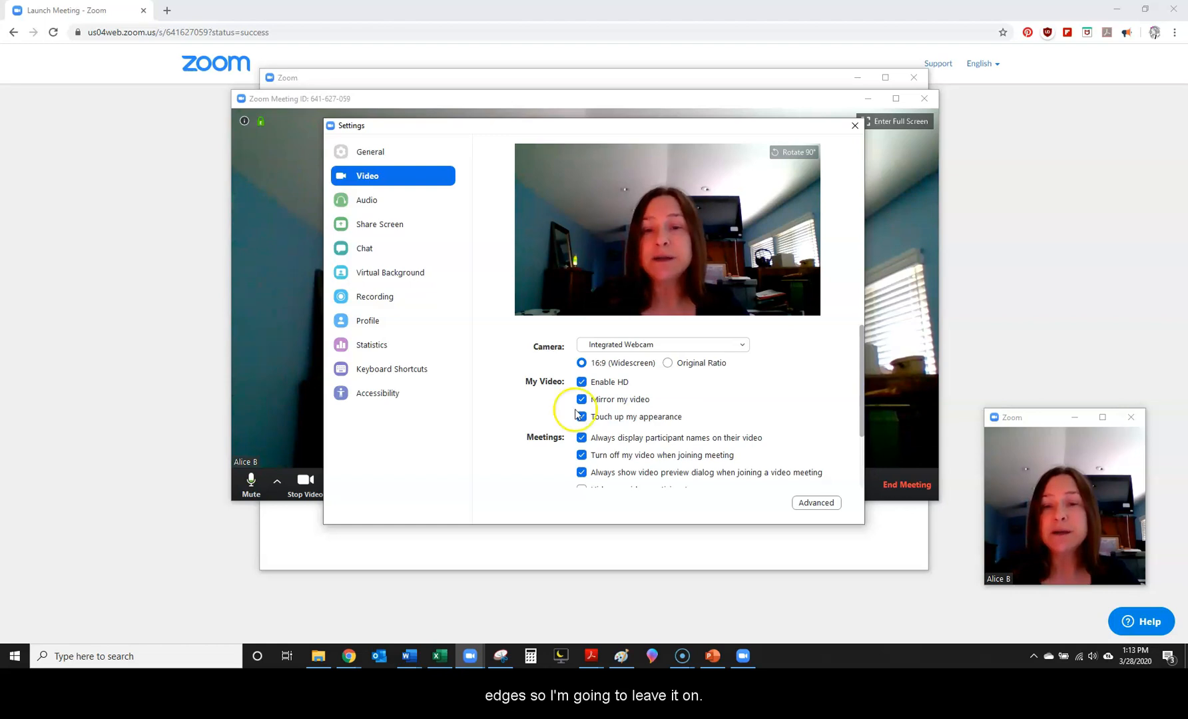
Preview several virtual backgrounds, including San Francisco and Northern Lights, apply Grass, and close the settings
{"action": "left_click", "coordinate": [398, 275]}
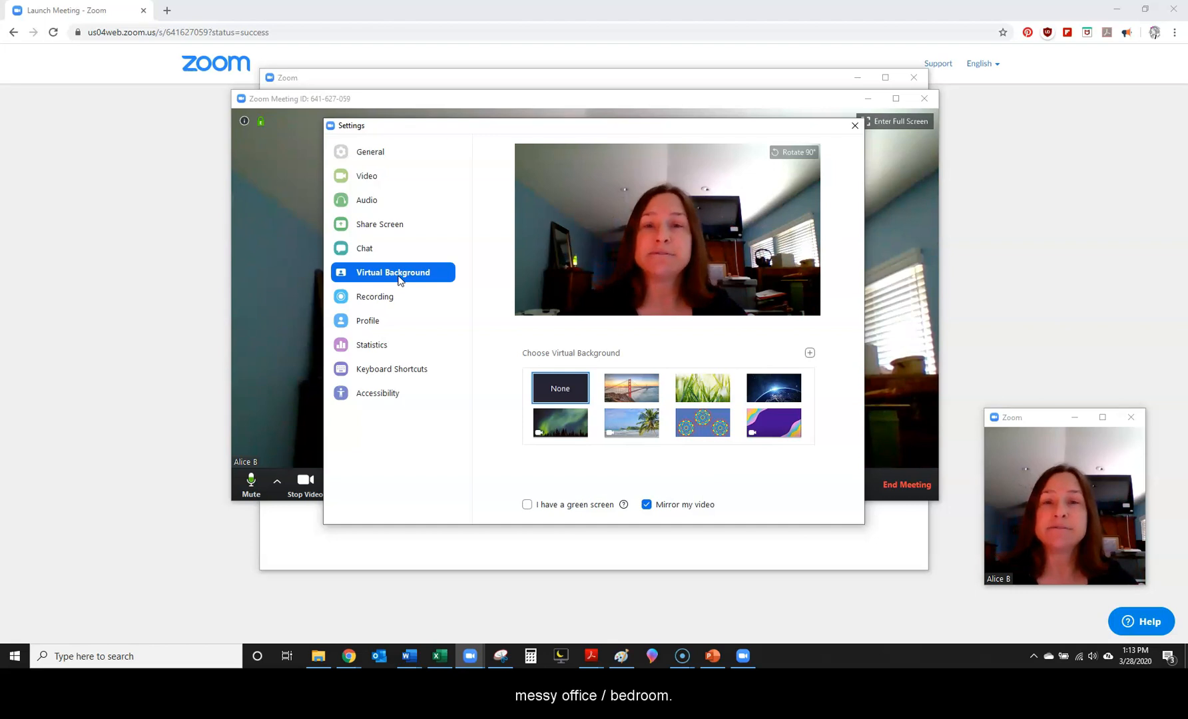
{"action": "left_click", "coordinate": [626, 390]}
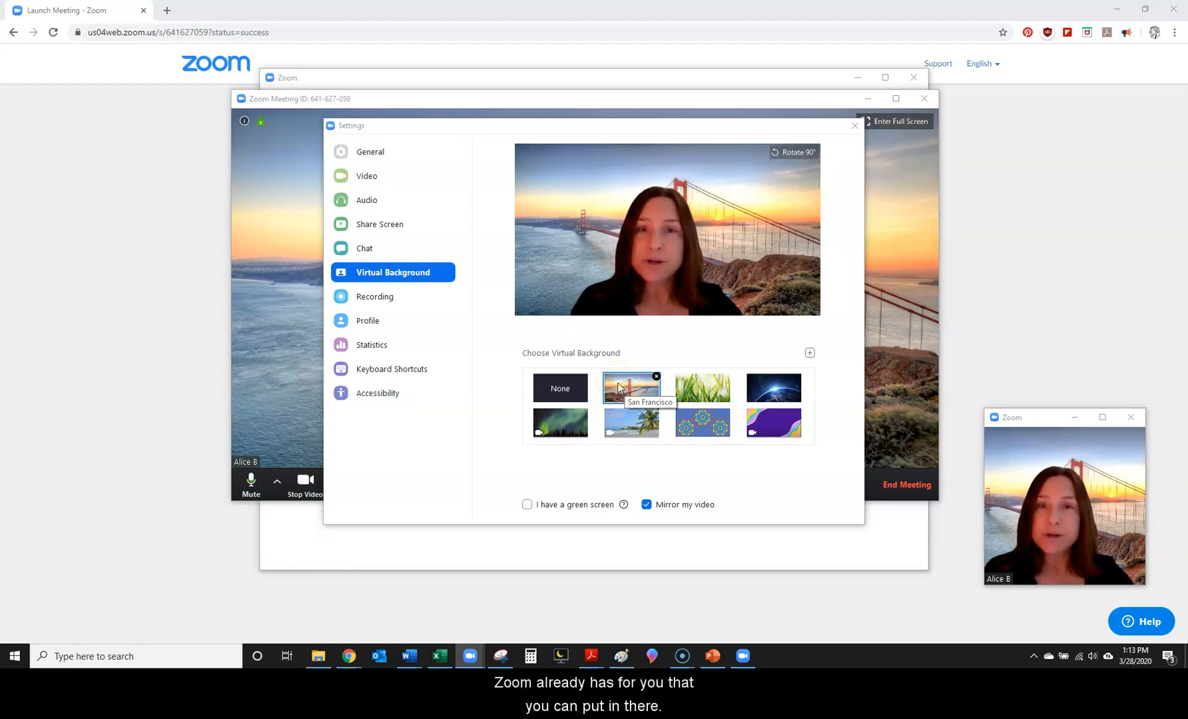
{"action": "left_click", "coordinate": [706, 385]}
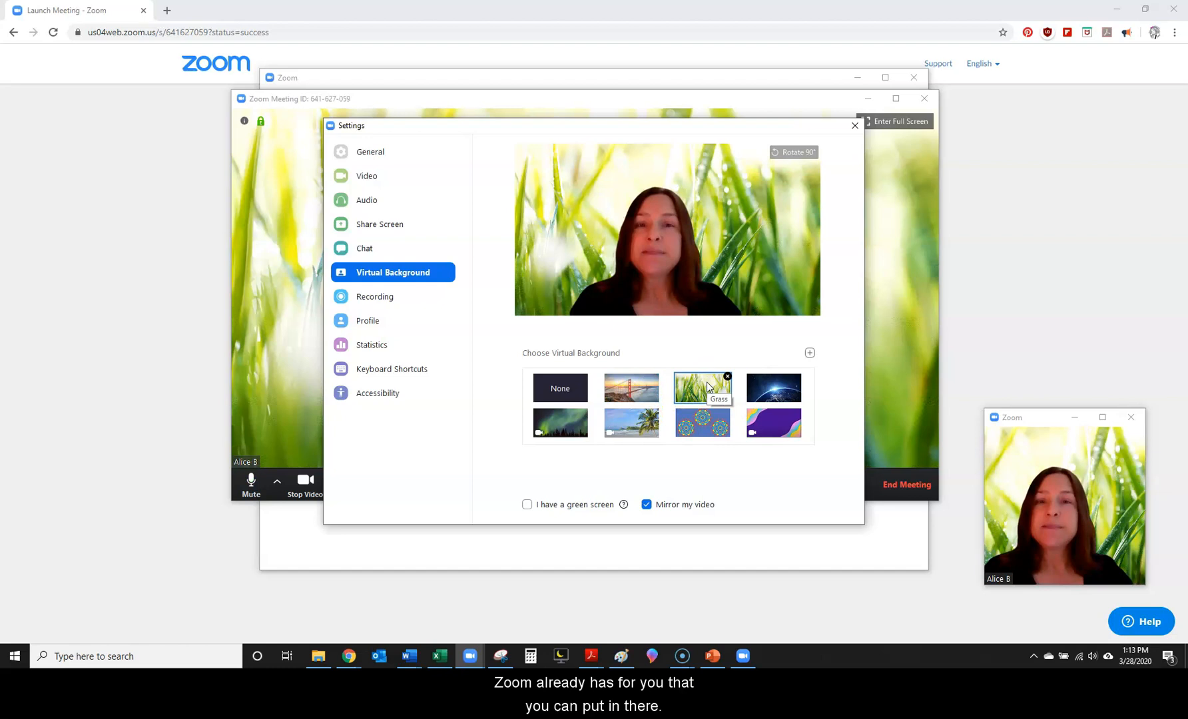
{"action": "left_click", "coordinate": [560, 429]}
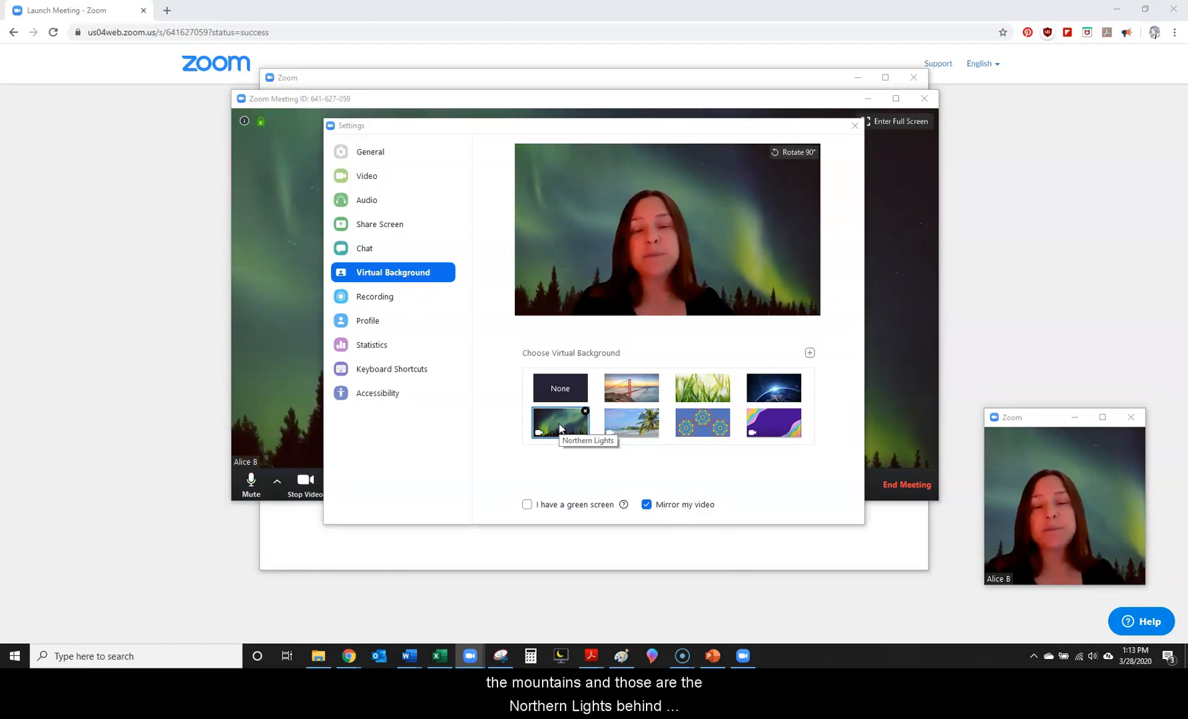
{"action": "left_click", "coordinate": [696, 424]}
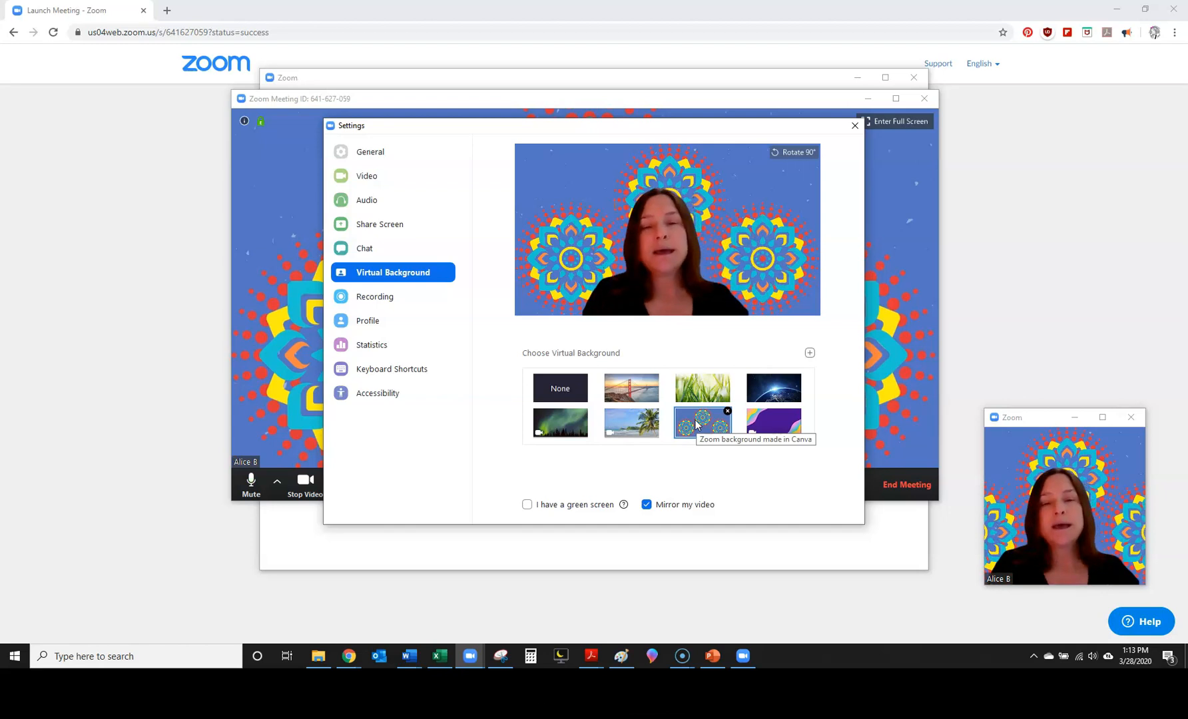
{"action": "left_click", "coordinate": [774, 426]}
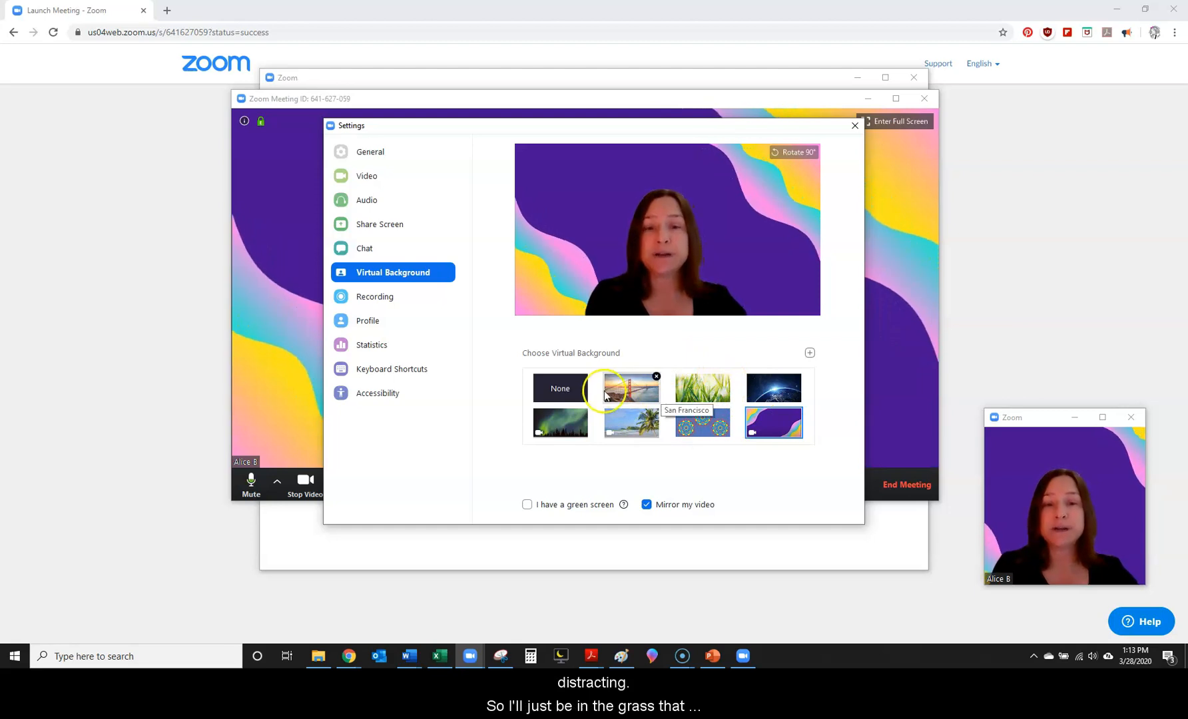
{"action": "left_click", "coordinate": [704, 387]}
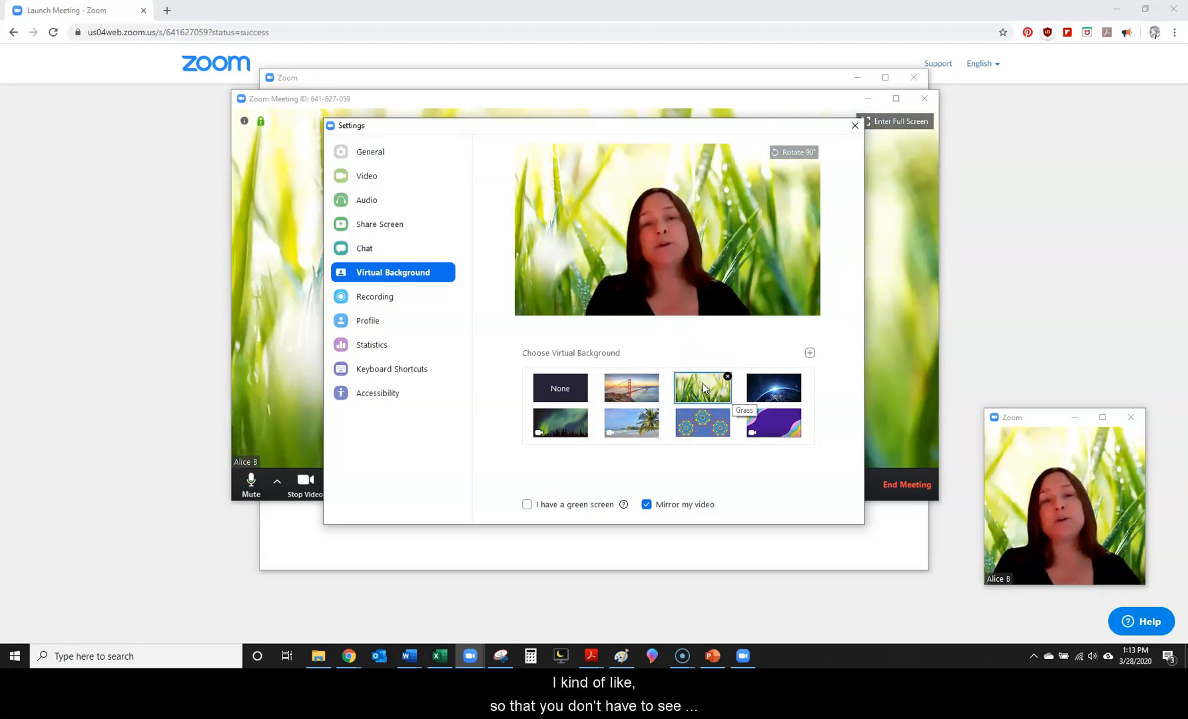
{"action": "left_click", "coordinate": [705, 384]}
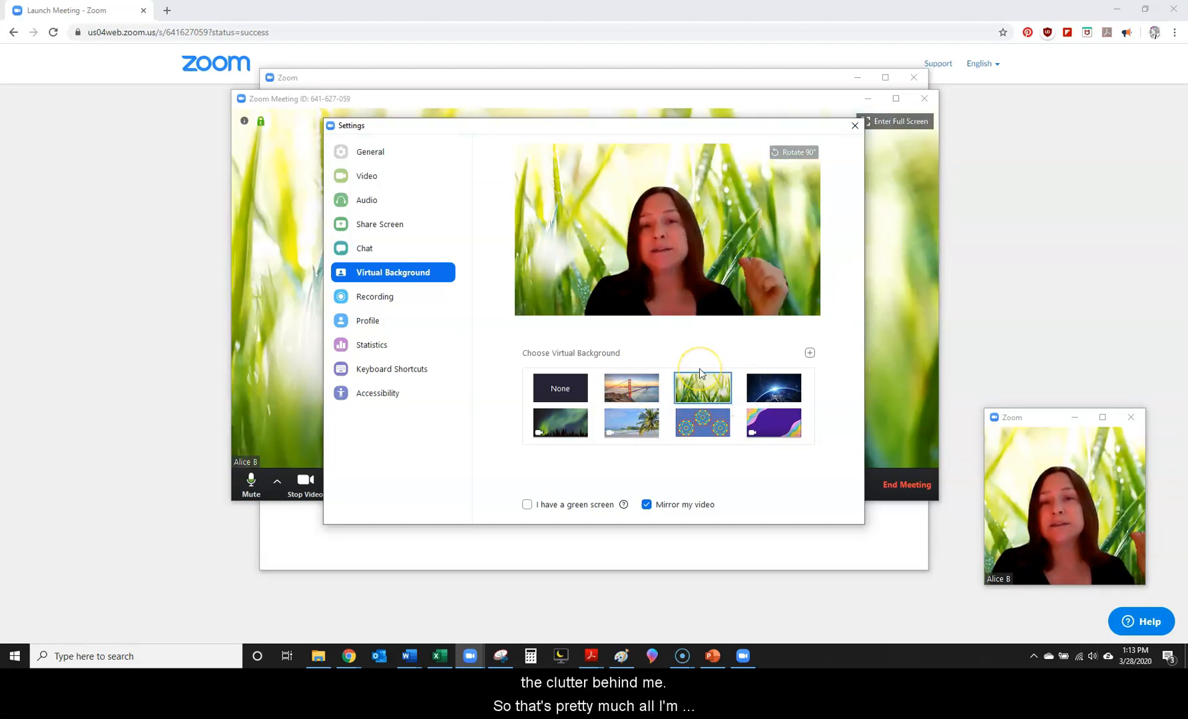
{"action": "left_click", "coordinate": [668, 372]}
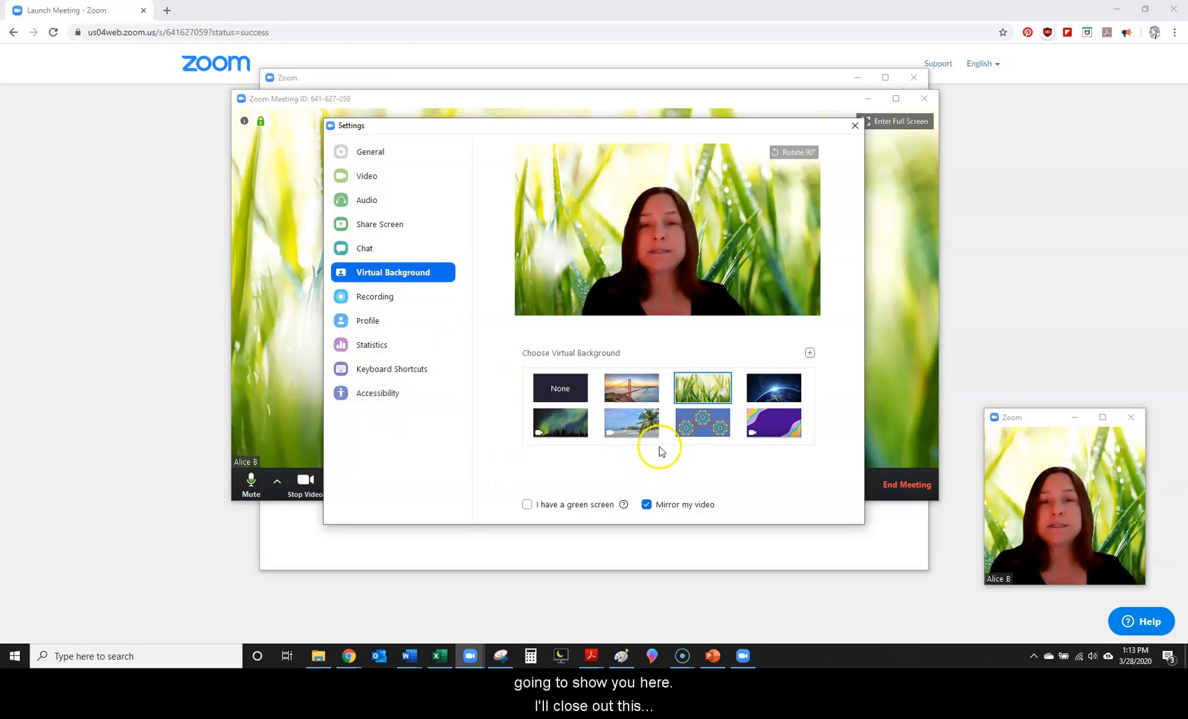
{"action": "left_click", "coordinate": [857, 127]}
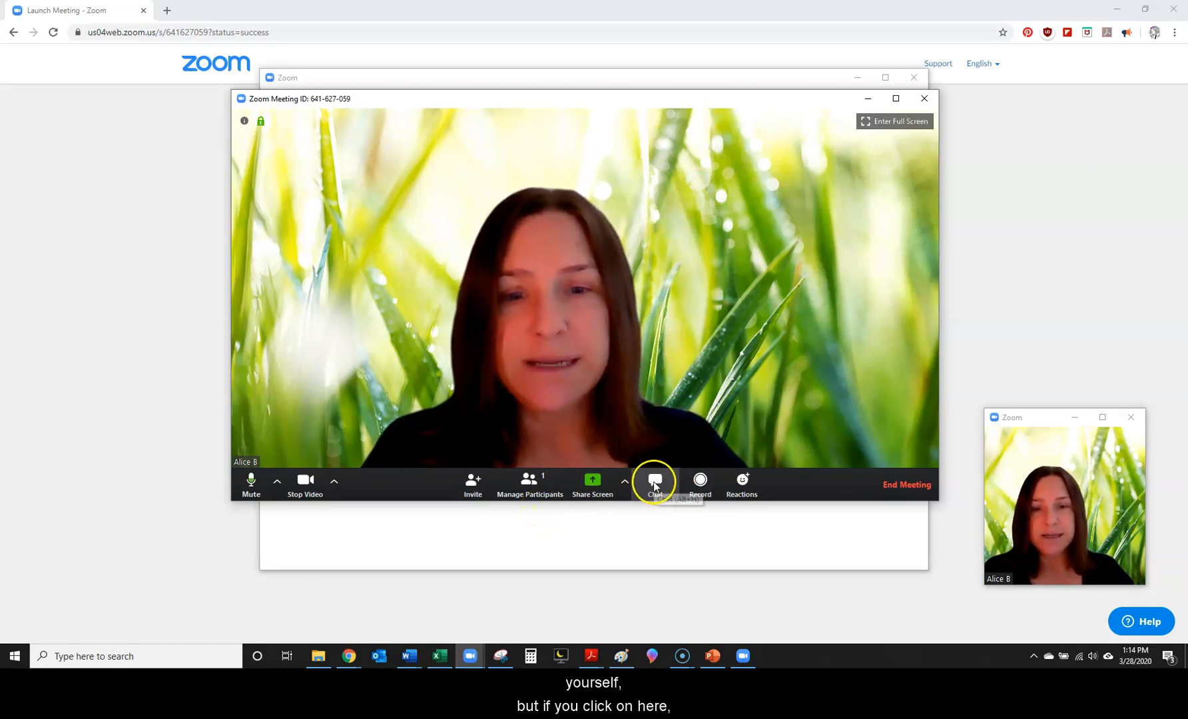
Show the meeting chat, examine the options for who participants can chat with, and hide the chat again
{"action": "left_click", "coordinate": [654, 481]}
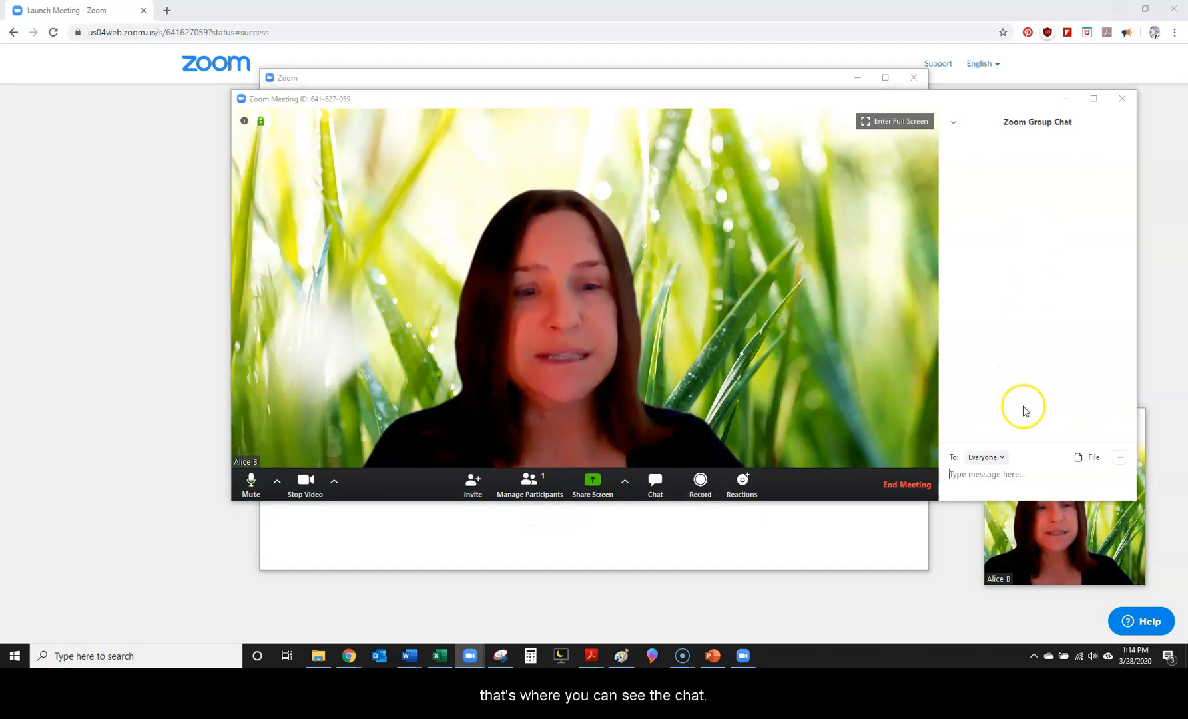
{"action": "left_click", "coordinate": [1121, 459]}
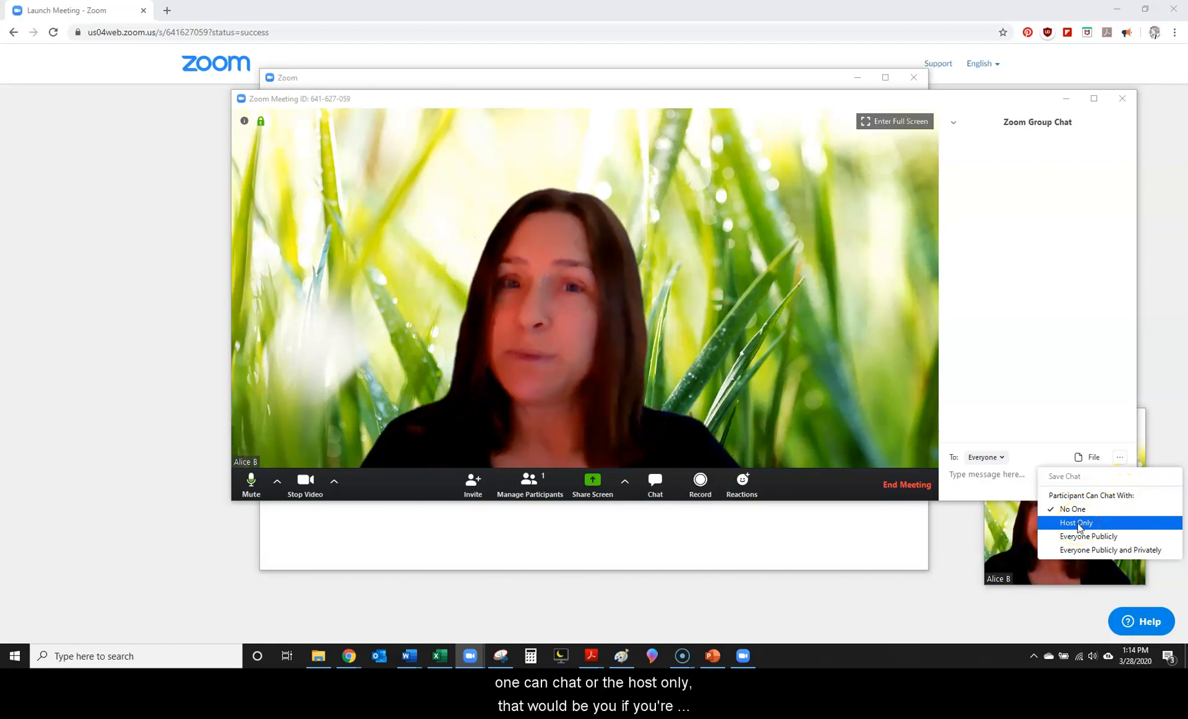
{"action": "left_click", "coordinate": [1080, 541]}
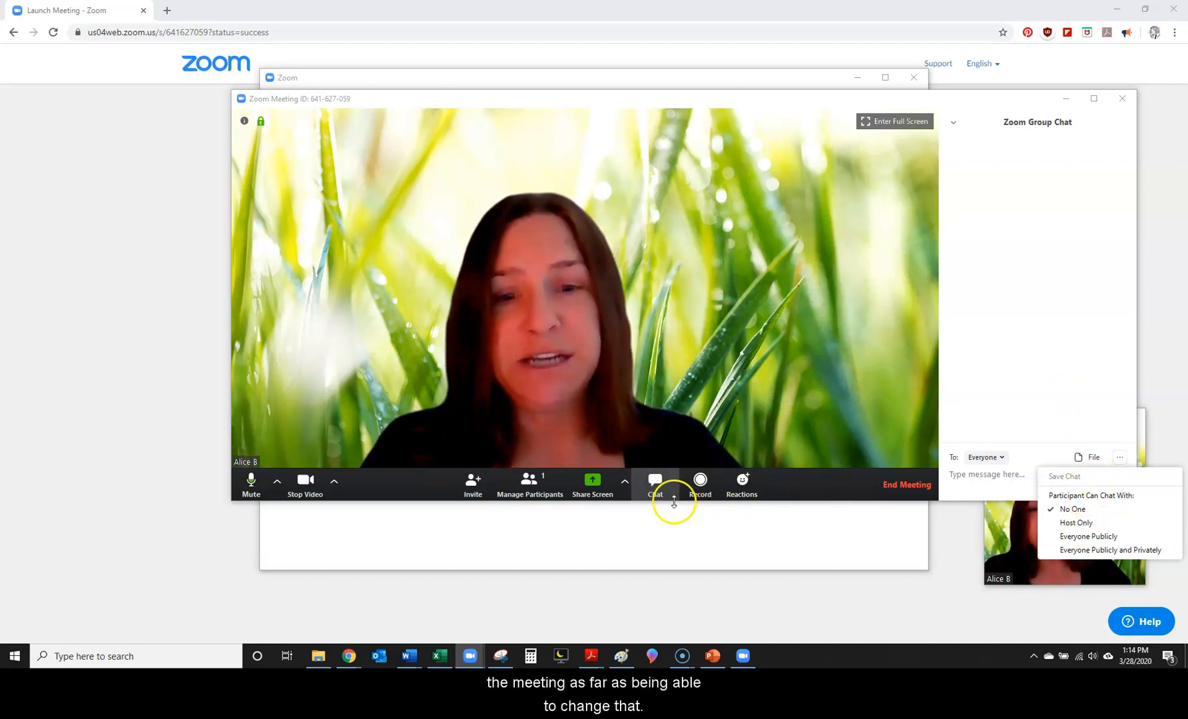
{"action": "left_click", "coordinate": [655, 490]}
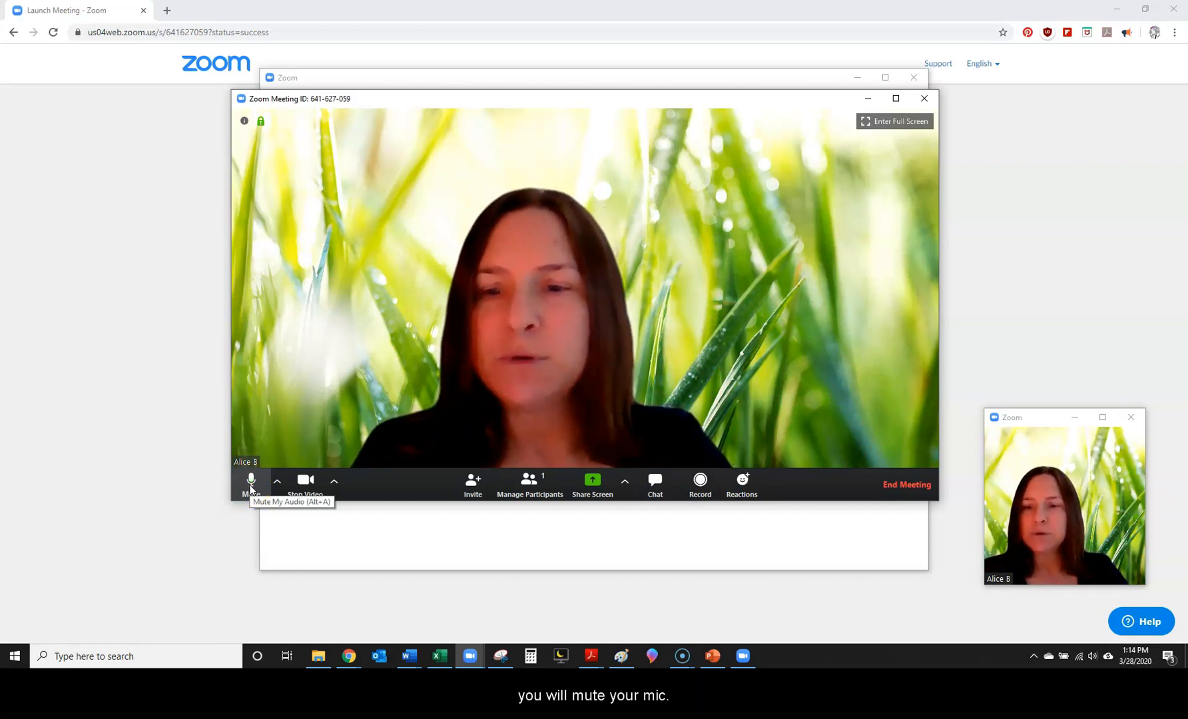
Mute the microphone in the meeting and unmute it again
{"action": "left_click", "coordinate": [251, 486]}
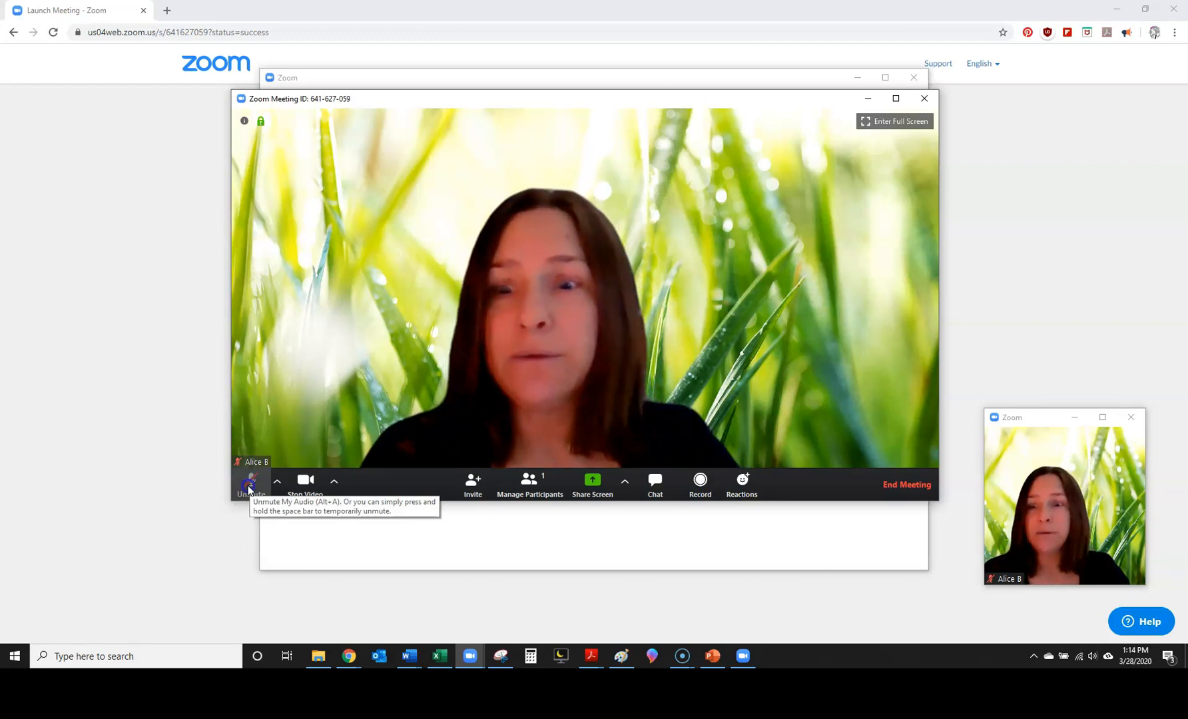
{"action": "left_click", "coordinate": [250, 486]}
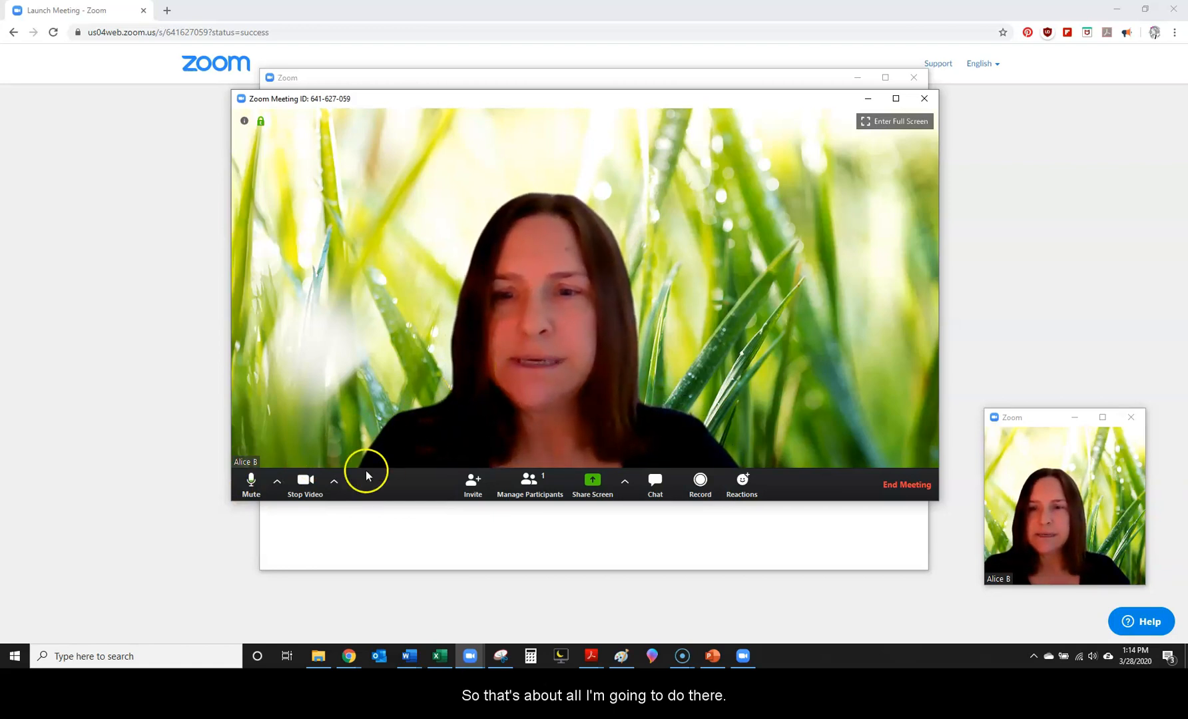
End the running meeting and confirm ending it
{"action": "left_click", "coordinate": [898, 486]}
{"action": "left_click", "coordinate": [573, 369]}
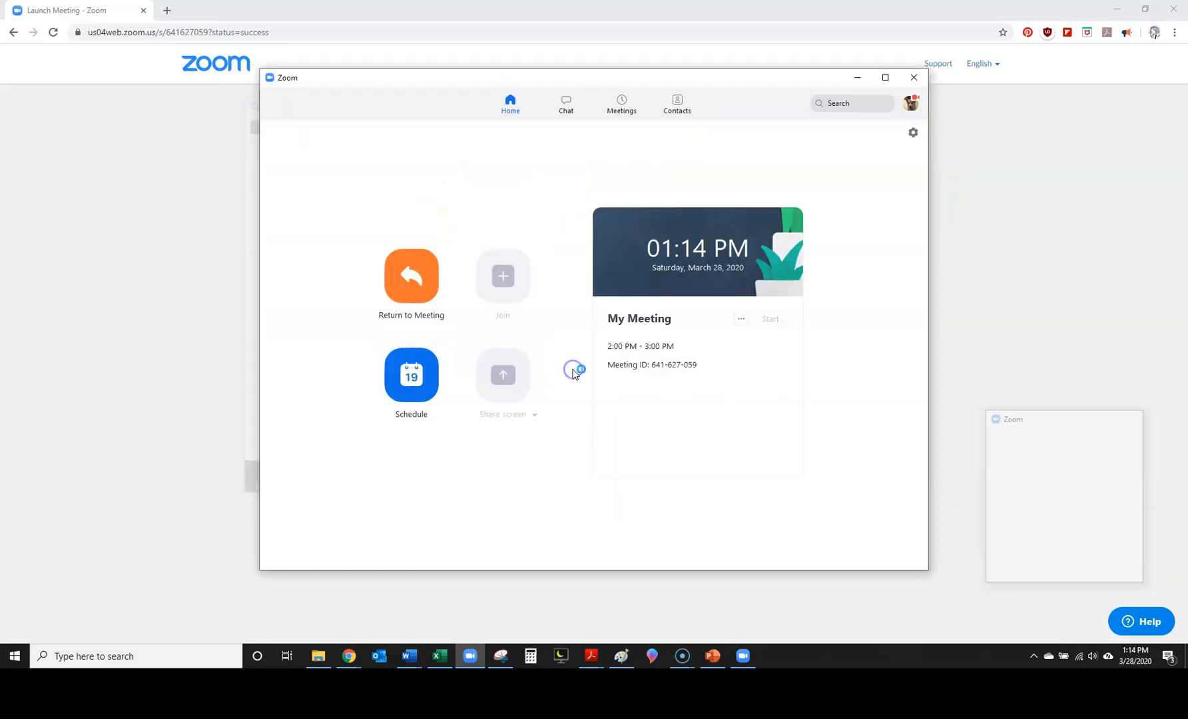